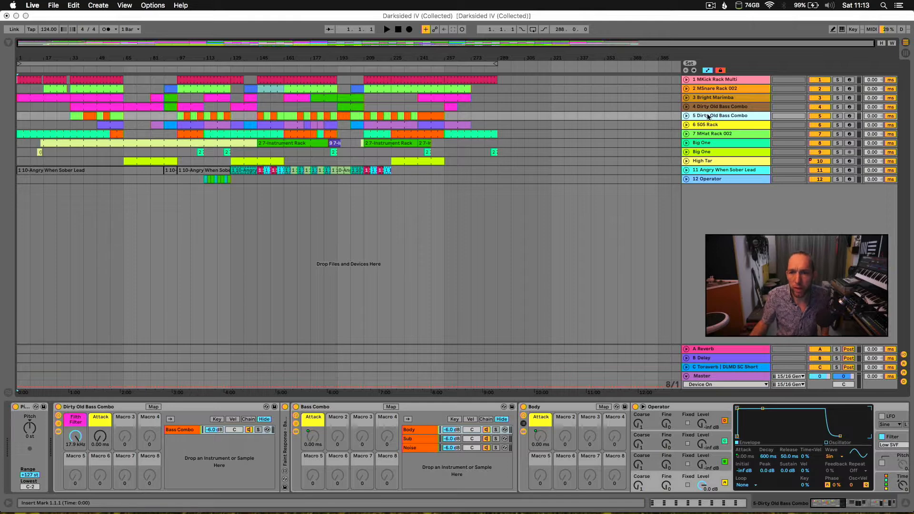
- Unfold track 5 Dirty Old Bass Combo in the arrangement and show its device chain
click(686, 115)
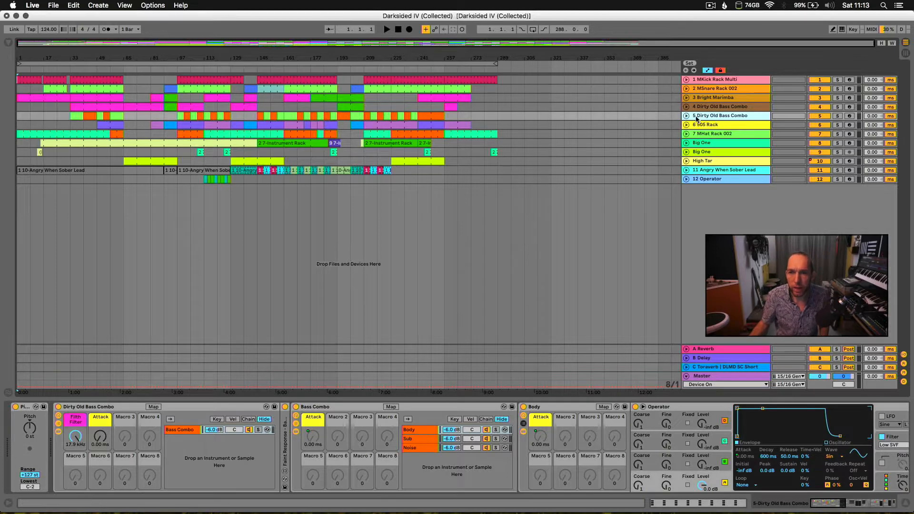
click(687, 116)
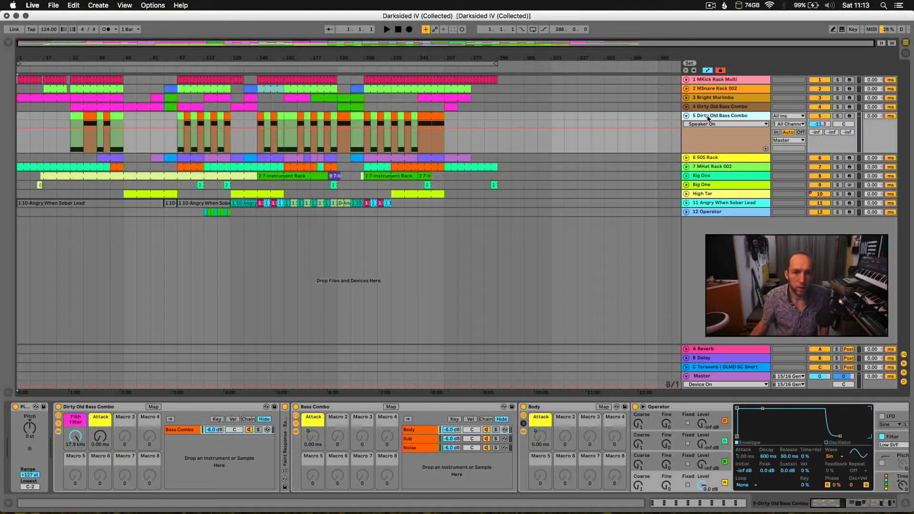
double_click(734, 116)
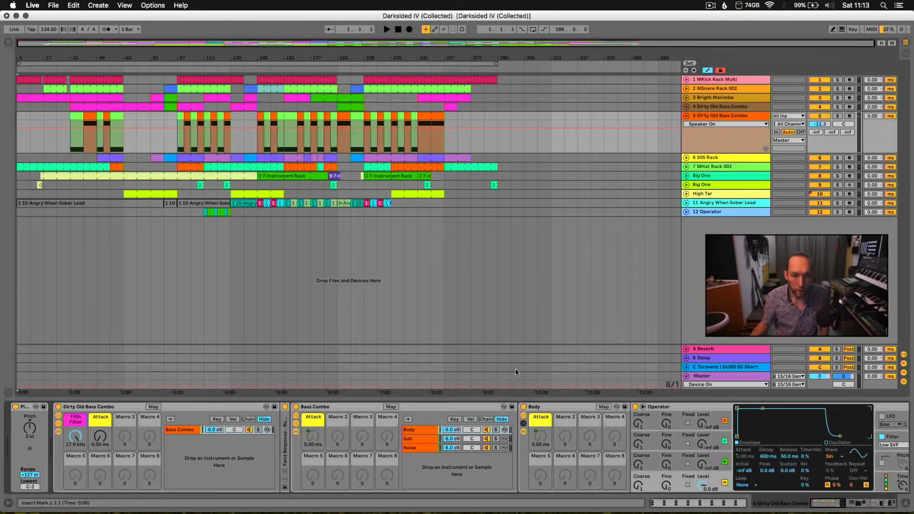
click(863, 505)
click(827, 505)
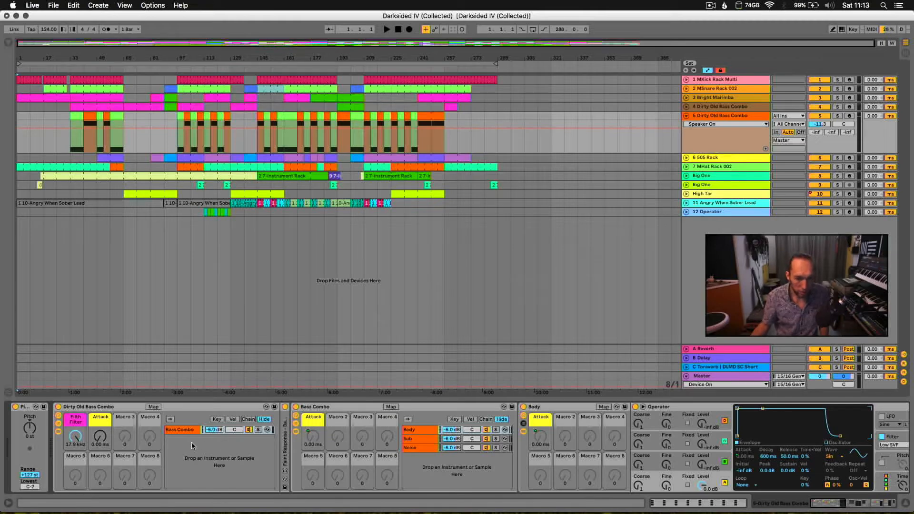
- Examine the Body, Sub and Noise chains inside the Bass Combo rack
click(187, 429)
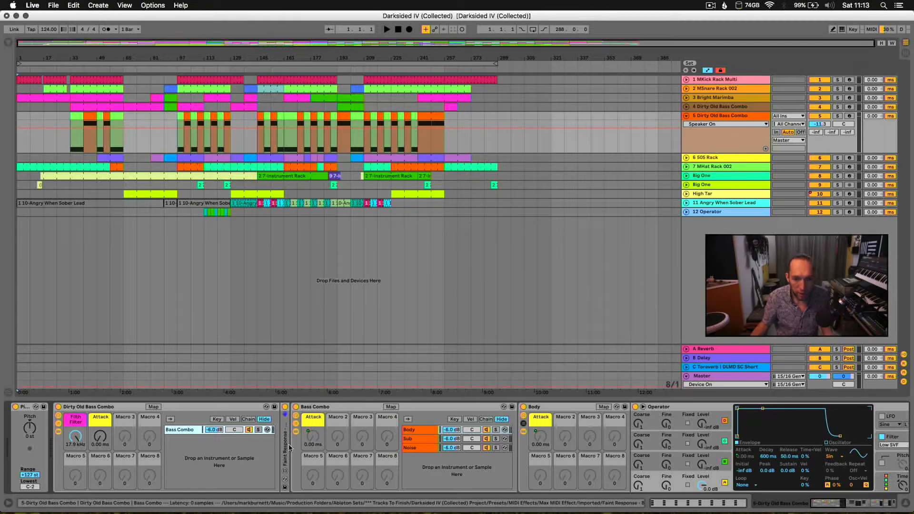
click(419, 430)
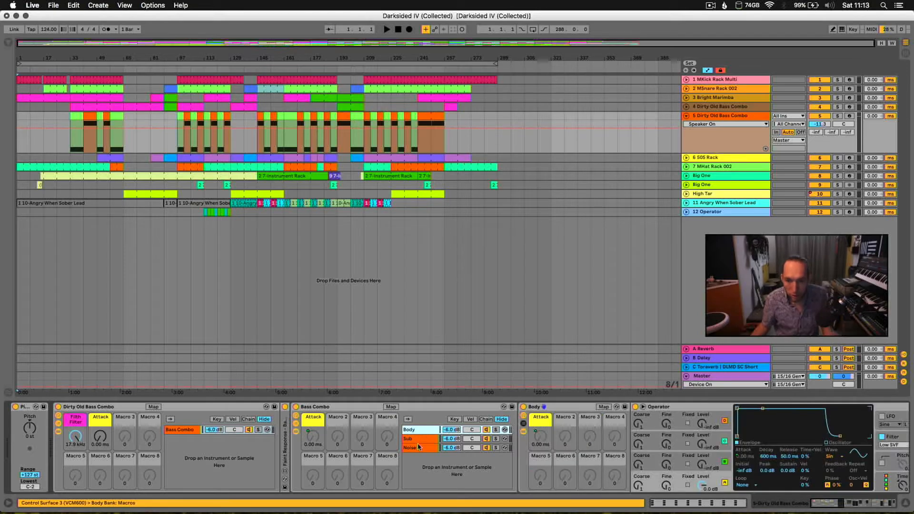
click(418, 447)
click(425, 438)
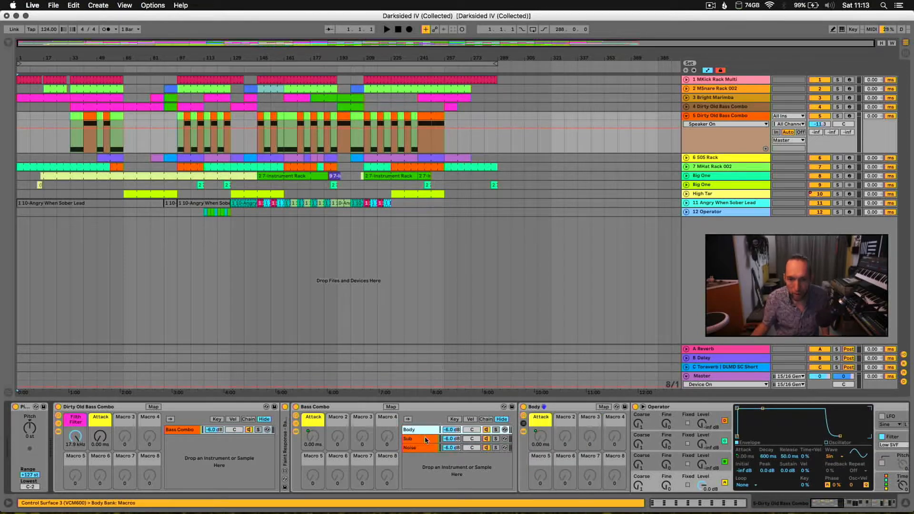
click(426, 448)
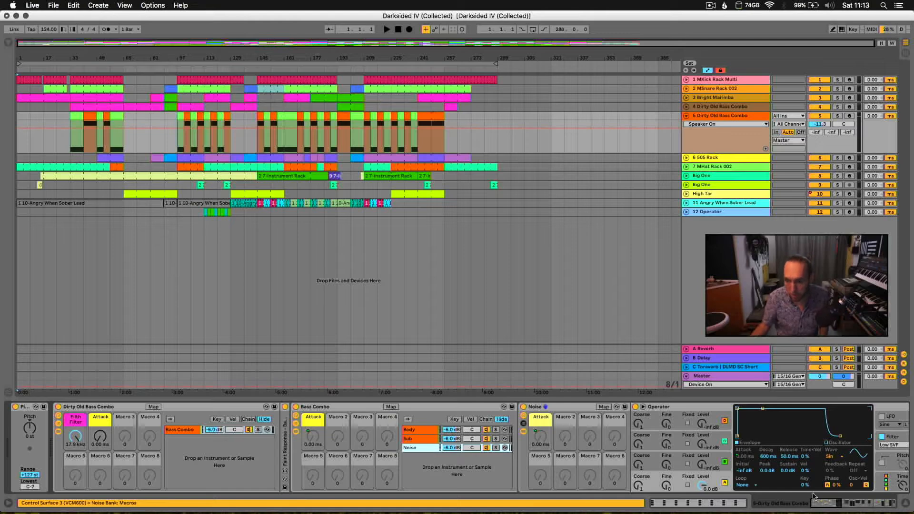
drag(832, 504, 838, 505)
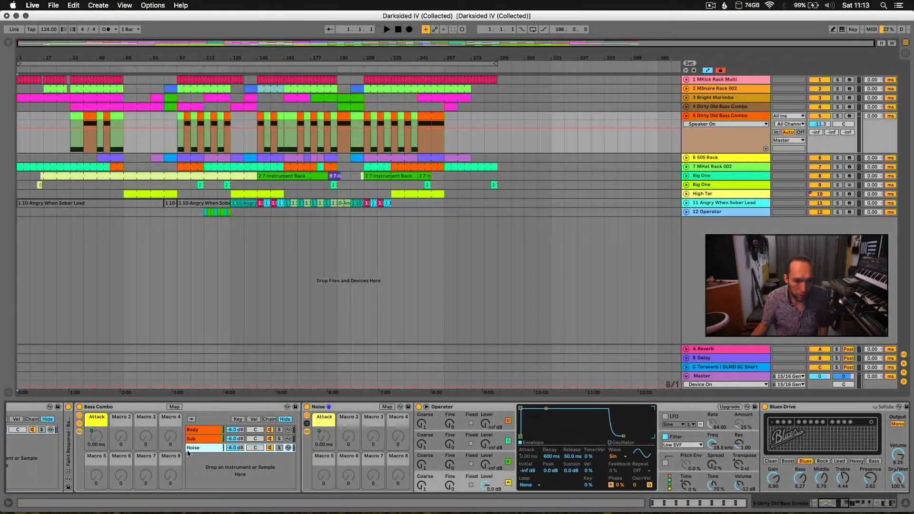
click(205, 438)
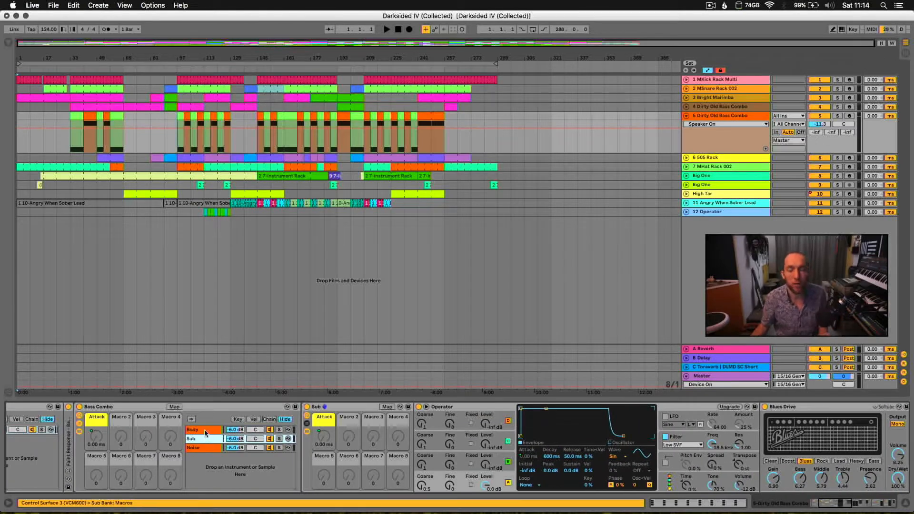
click(205, 431)
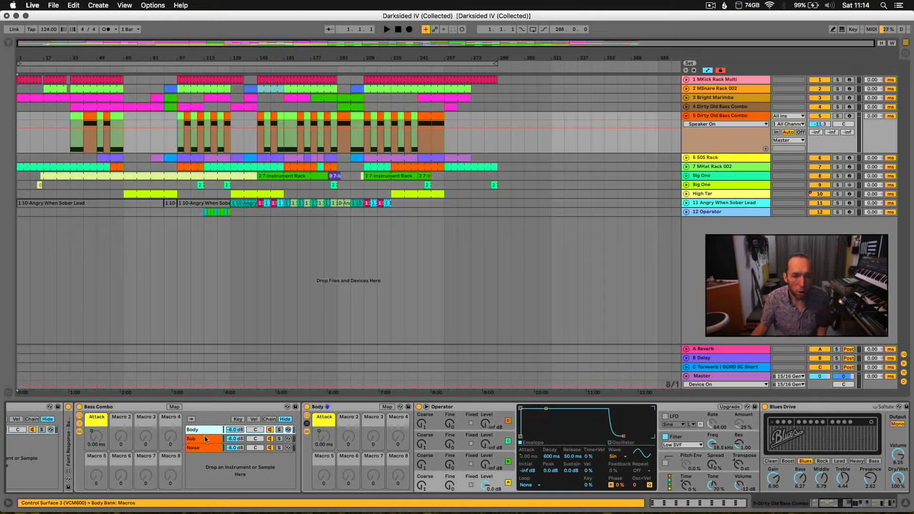
click(205, 439)
click(204, 449)
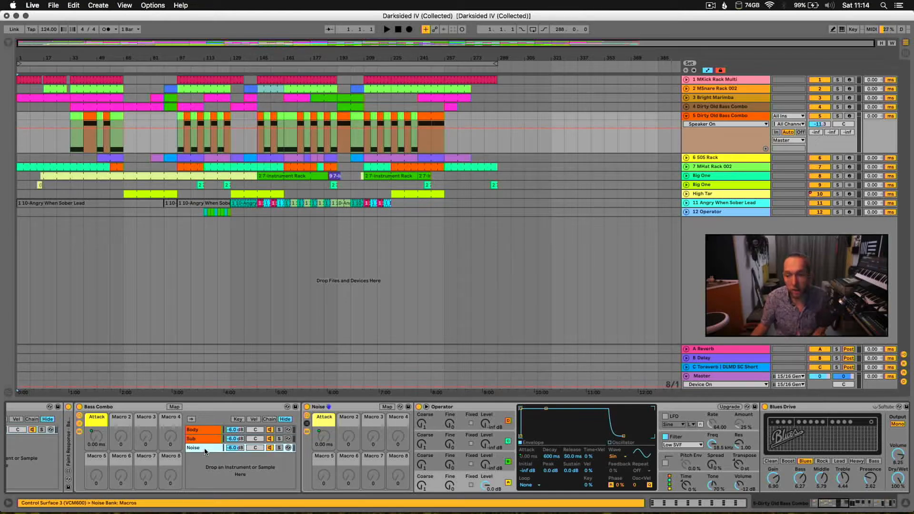
- Review the Blues Drive, SausageFattener and Decimort devices of the Noise chain and upgrade the Auto Filter after the Saturator
click(838, 505)
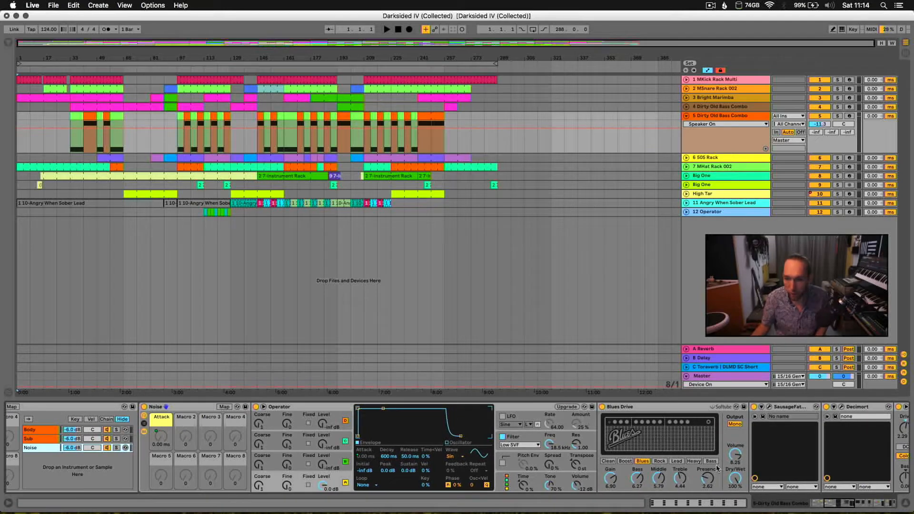
drag(828, 507, 841, 508)
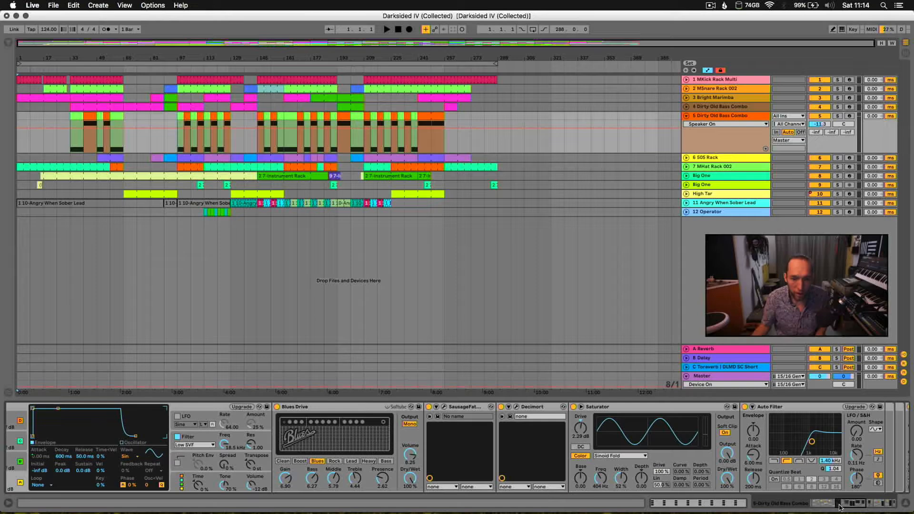
click(350, 408)
click(470, 408)
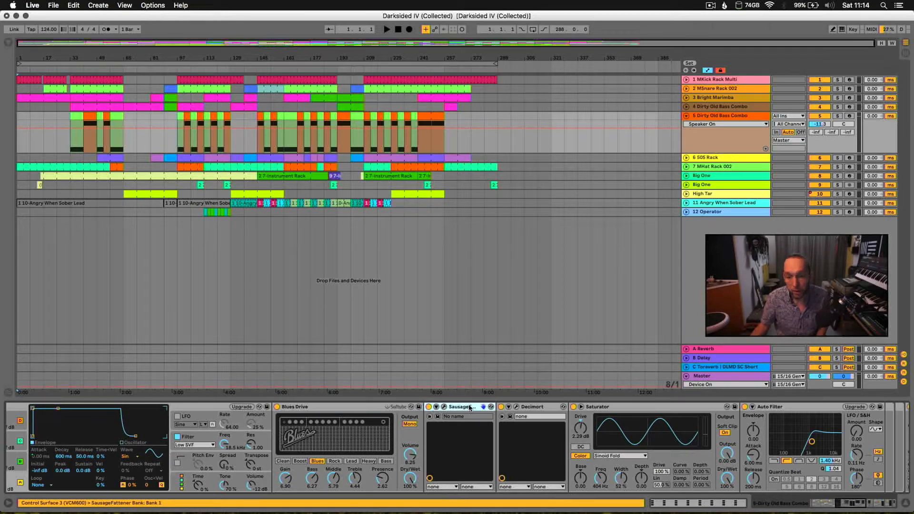
click(531, 408)
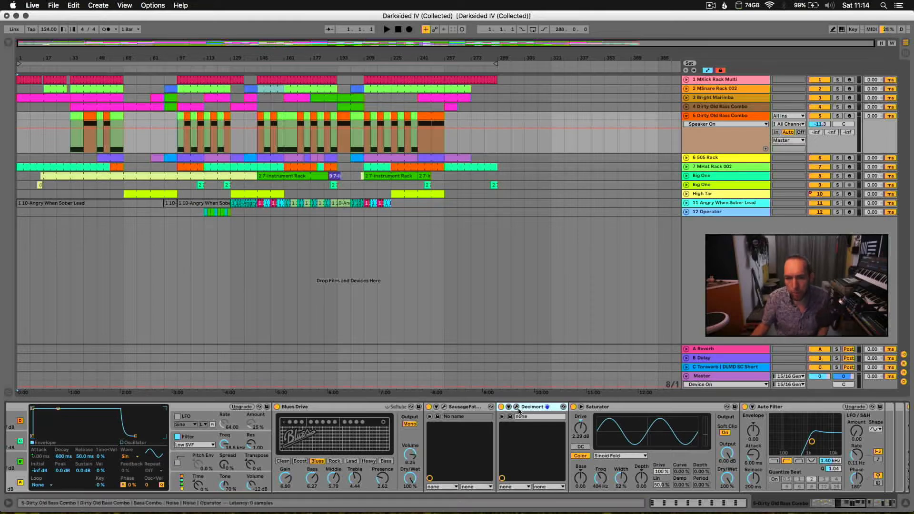
drag(858, 505, 856, 501)
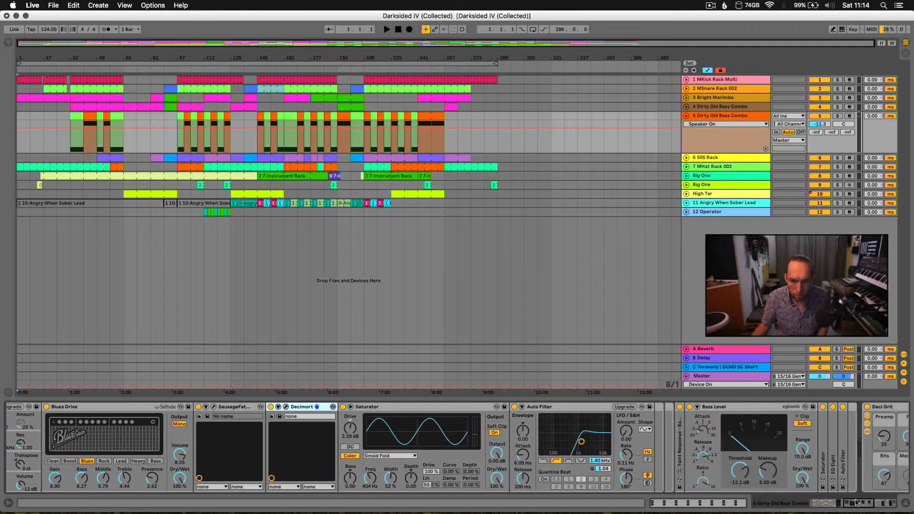
click(605, 409)
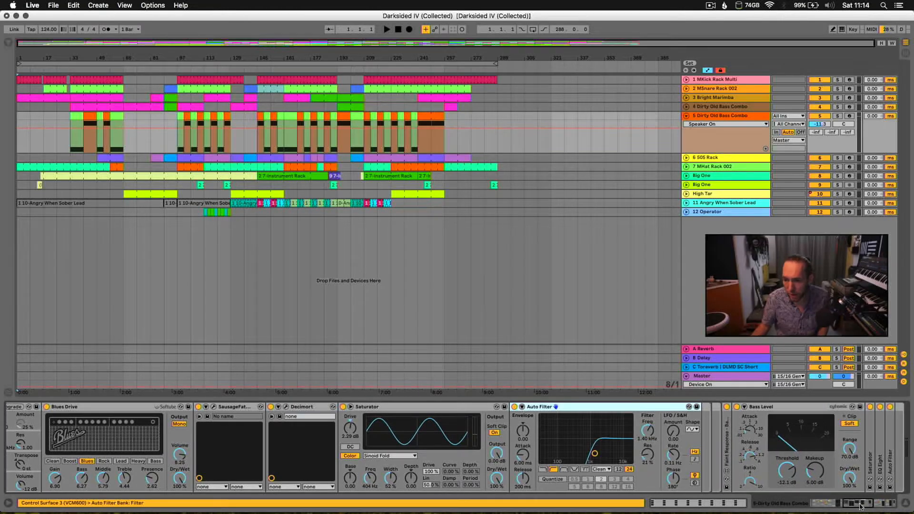
- Unfold the collapsed Saturator and EQ Eight devices that follow Bass Level
drag(860, 507, 870, 505)
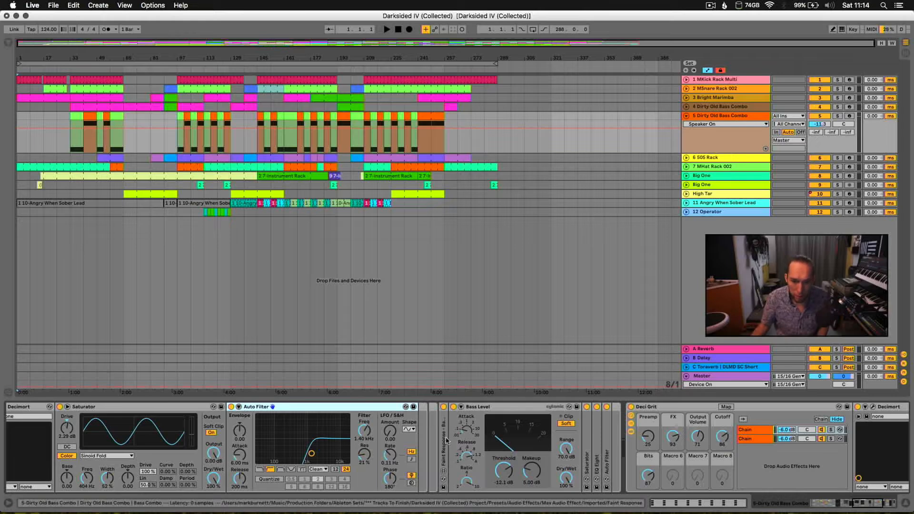
double_click(586, 433)
double_click(757, 439)
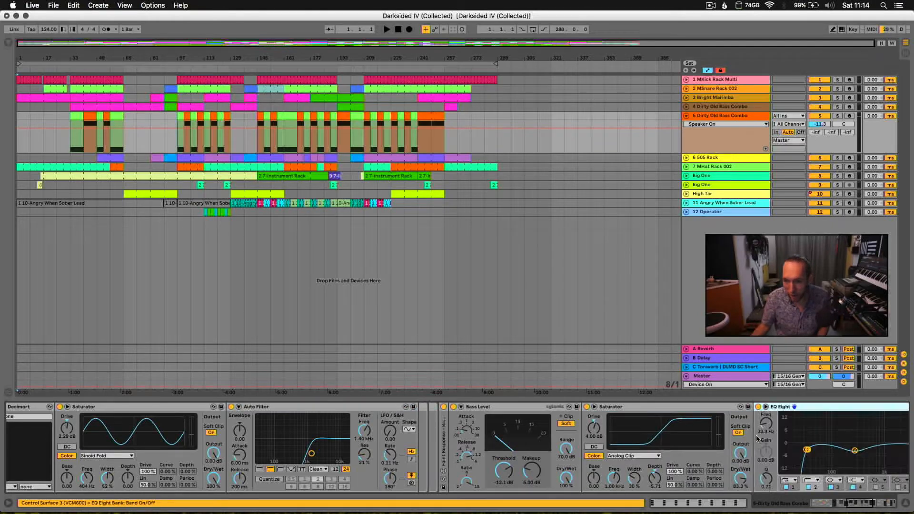
- Unfold the Auto Filter after EQ Eight and upgrade it
click(833, 504)
drag(838, 502, 878, 501)
double_click(553, 434)
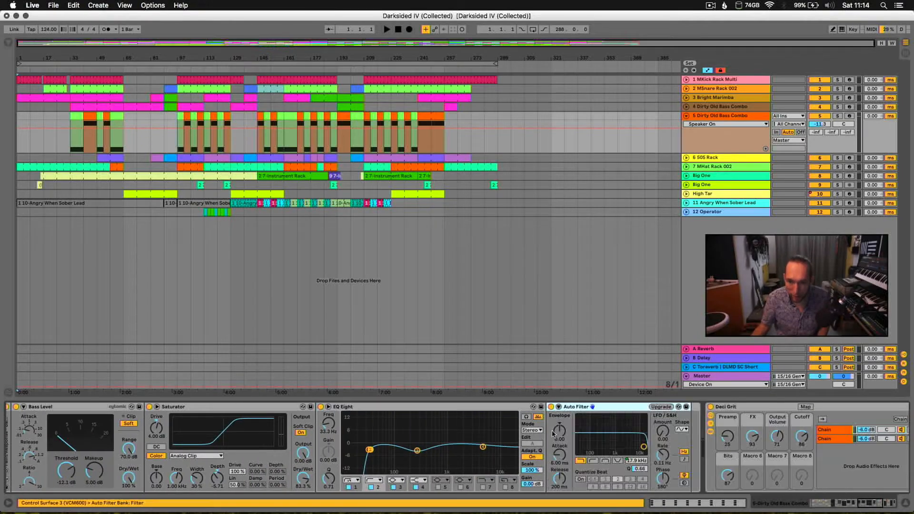
click(662, 407)
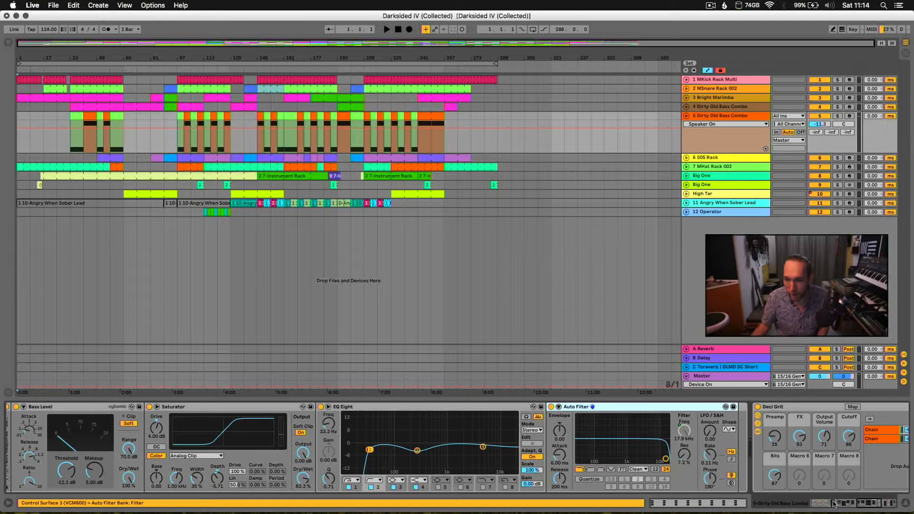
- Review the effects at the end of the track, from Deci Grit to Dynamic Tube, and return to the chain's start
drag(866, 504, 897, 504)
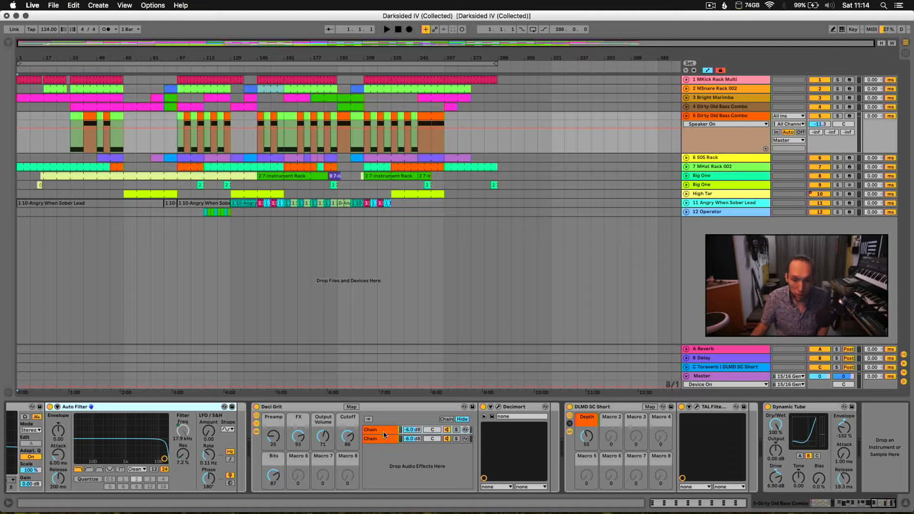
click(801, 411)
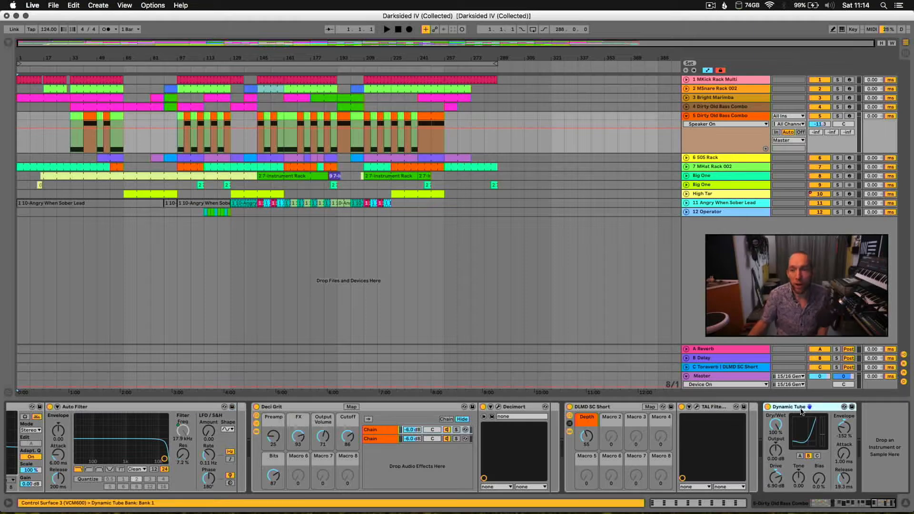
drag(882, 504, 794, 504)
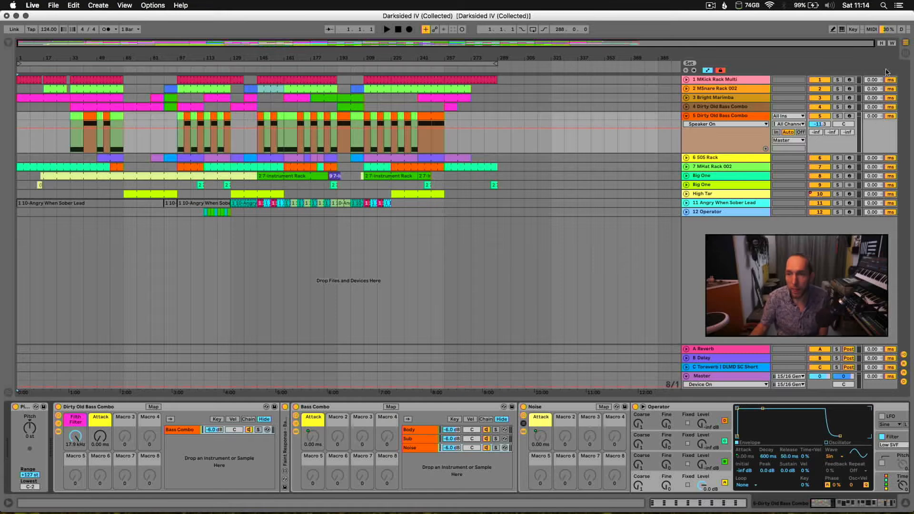
- Solo track 5 Dirty Old Bass Combo and play back its bass clips
click(838, 116)
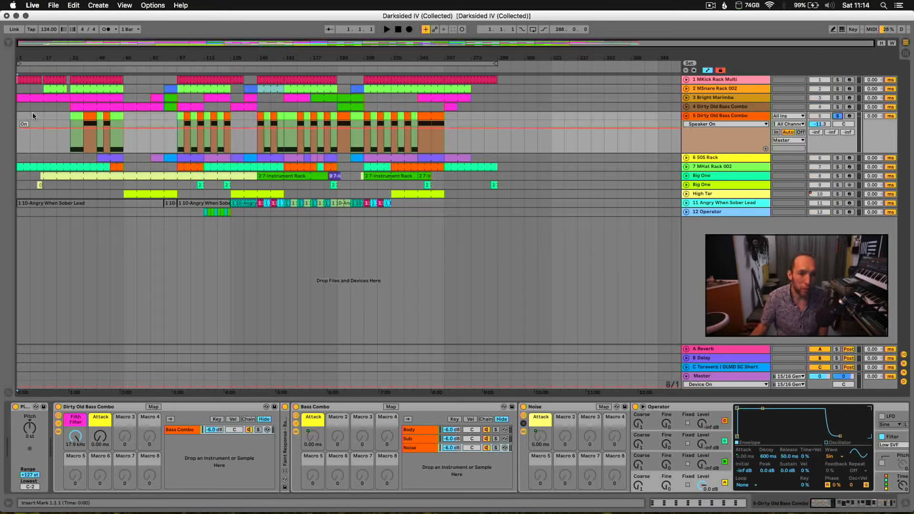
click(80, 122)
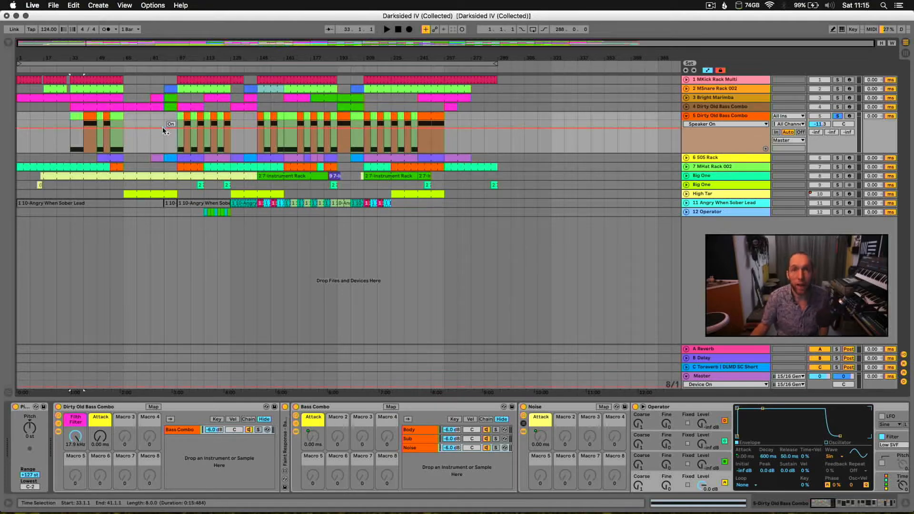
key(space)
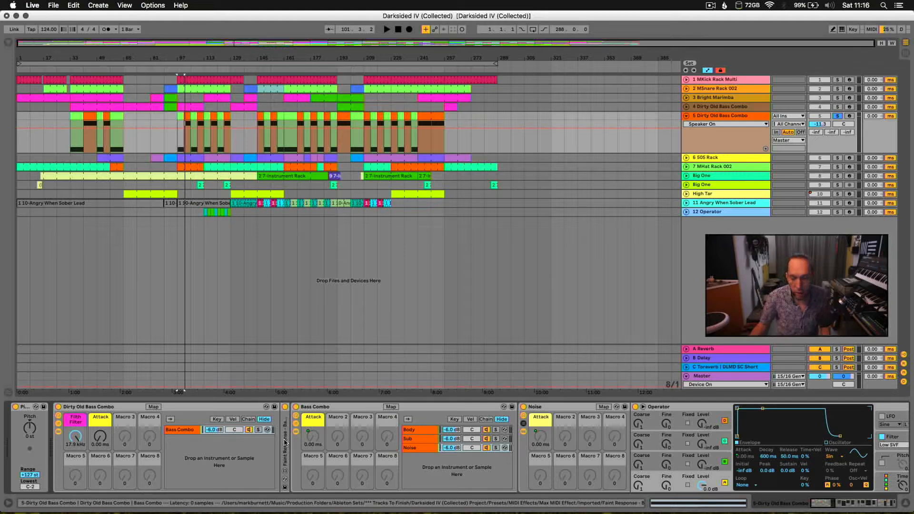
- Unfold the Bass Exorcist MIDI send device before the Bass Combo rack and set its channel to ch 1
double_click(286, 442)
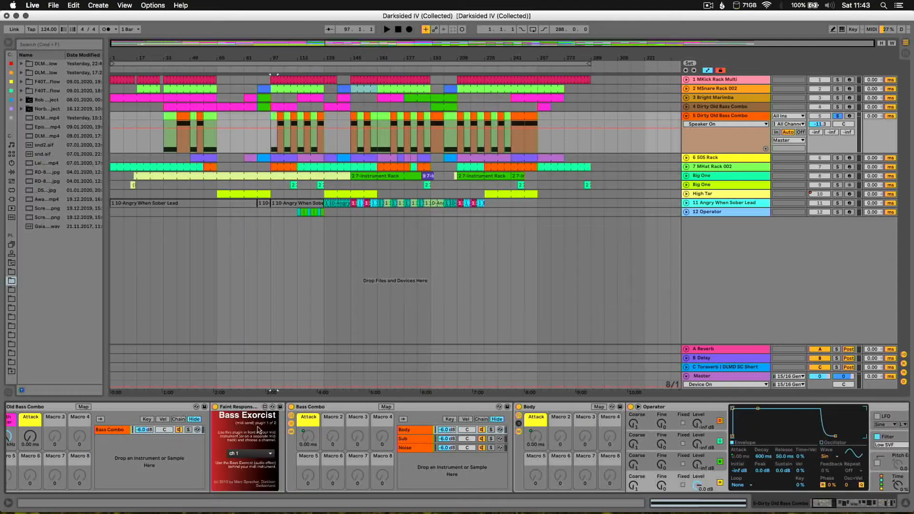
click(257, 453)
click(236, 392)
- Set the channel of the Bass Exorcist audio effect to ch 1 and play the bass clip at bar 101
click(845, 504)
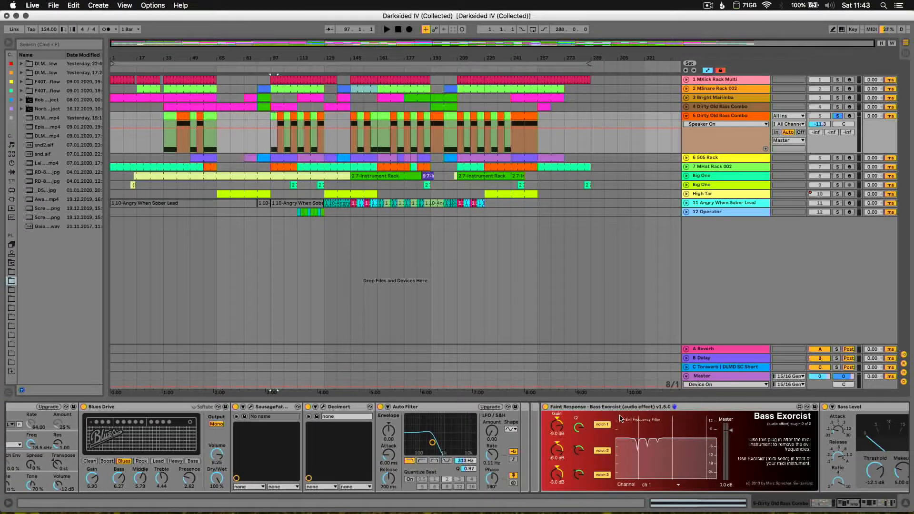
click(646, 485)
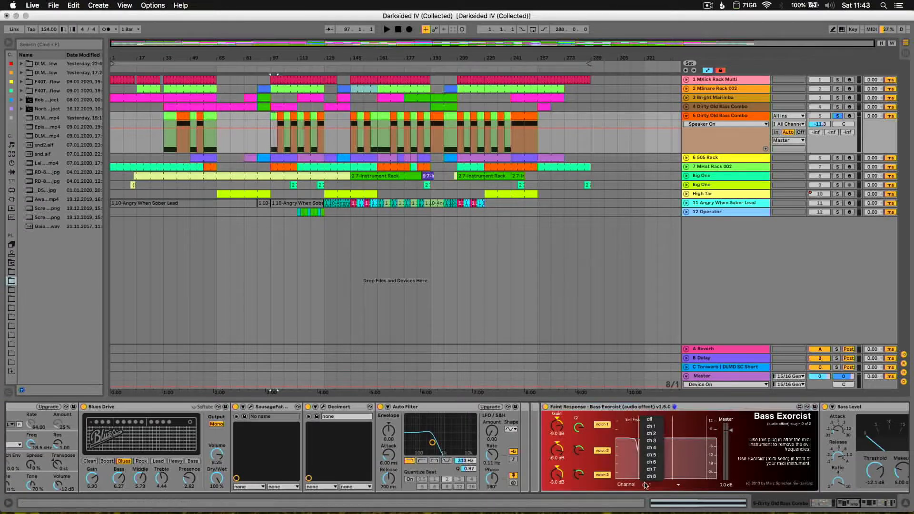
click(658, 426)
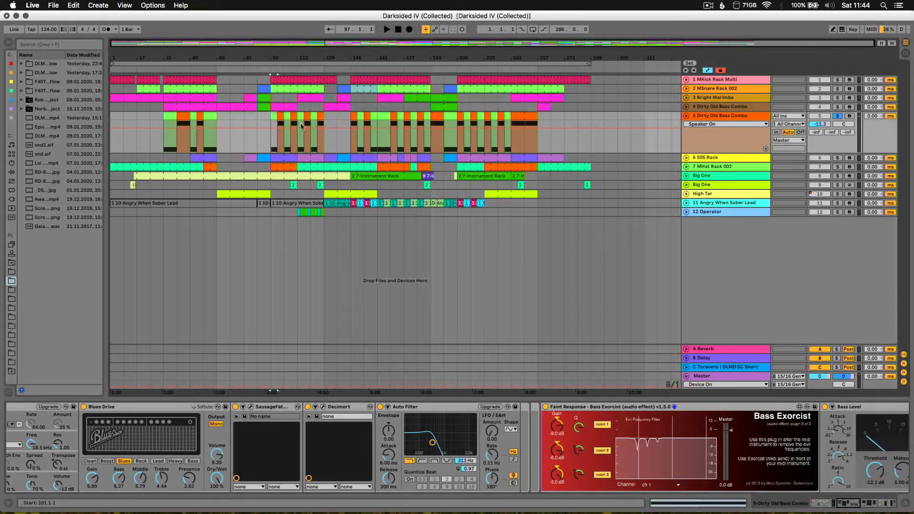
key(space)
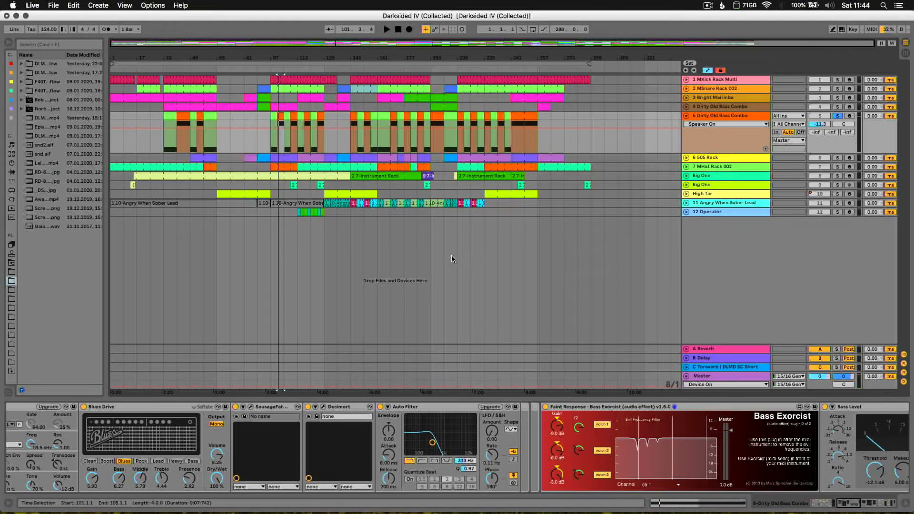
- Switch to Chrome and view the YouTube page of "The Devil in music (an untold history of the Tritone)"
key(super+Tab)
key(super+Tab)
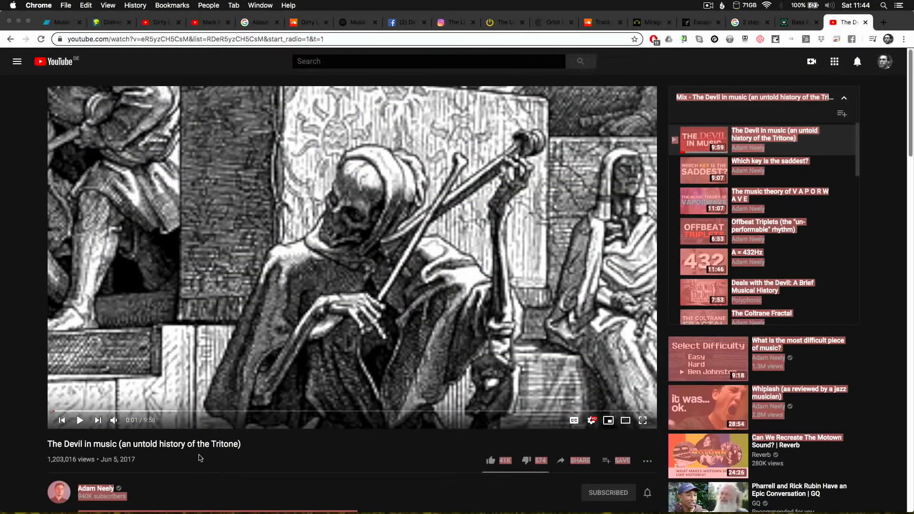
scroll(216, 451, down, 2)
scroll(218, 453, up, 2)
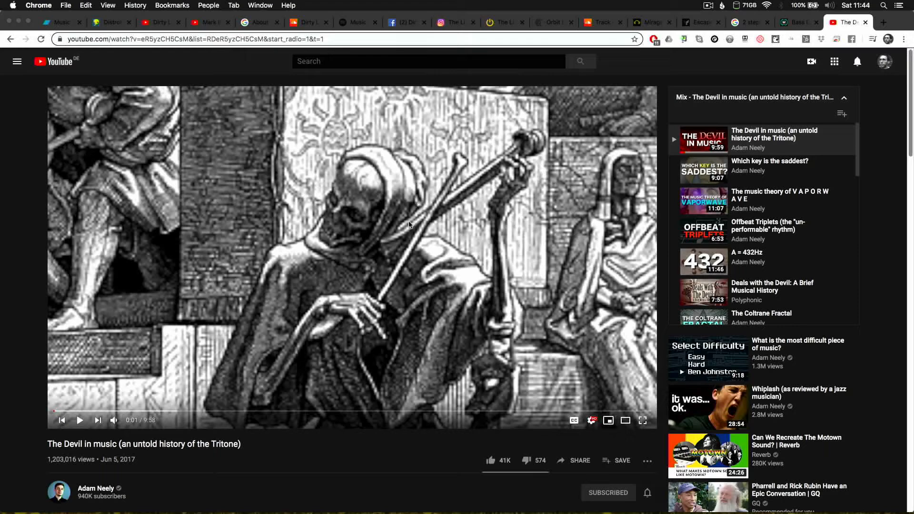
- Switch back to Ableton Live and play the bass clip at bar 97, bypassing and re-enabling the Bass Exorcist audio effect for comparison
key(super+Tab)
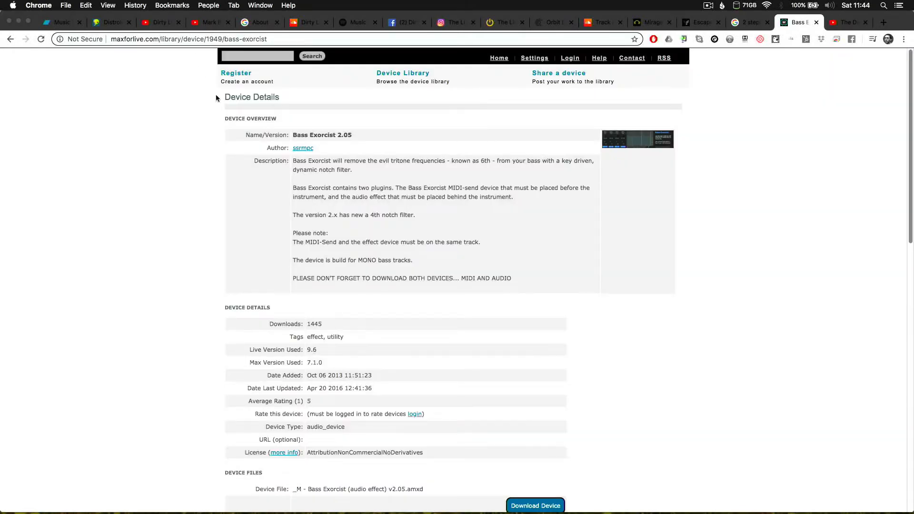
key(super+Tab)
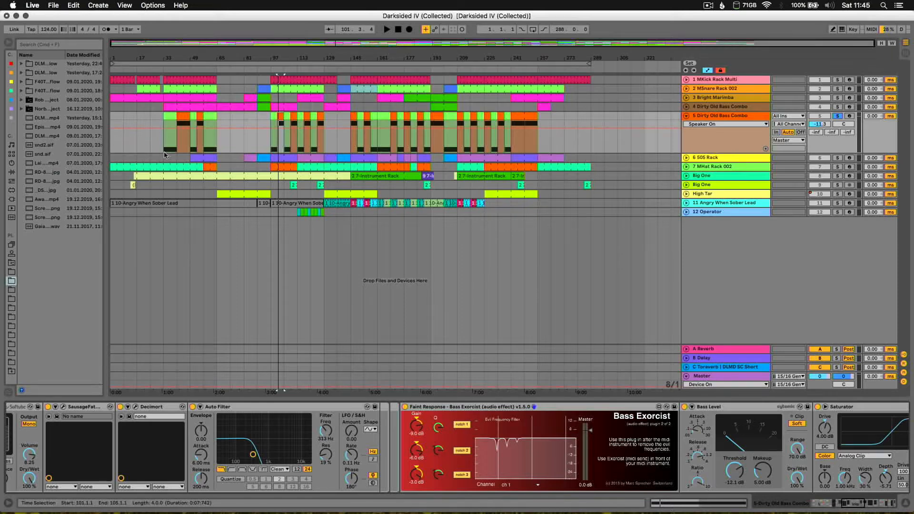
click(275, 115)
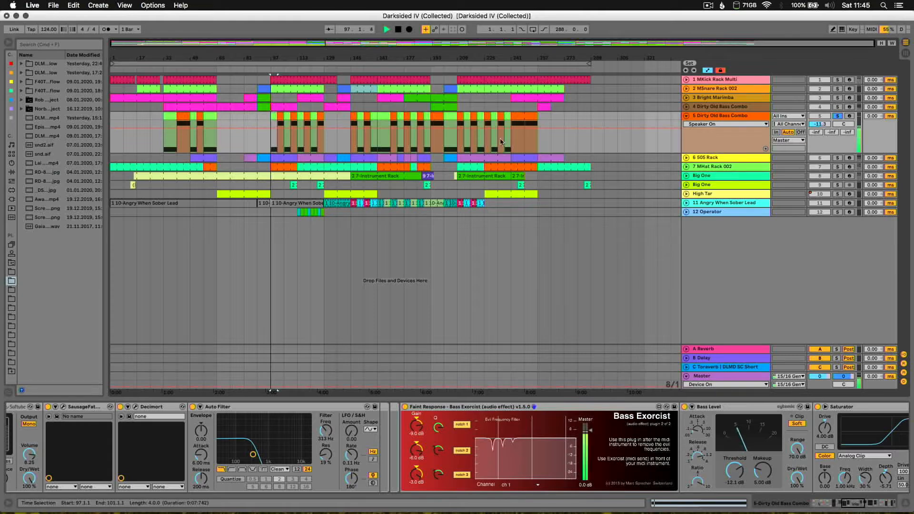
key(space)
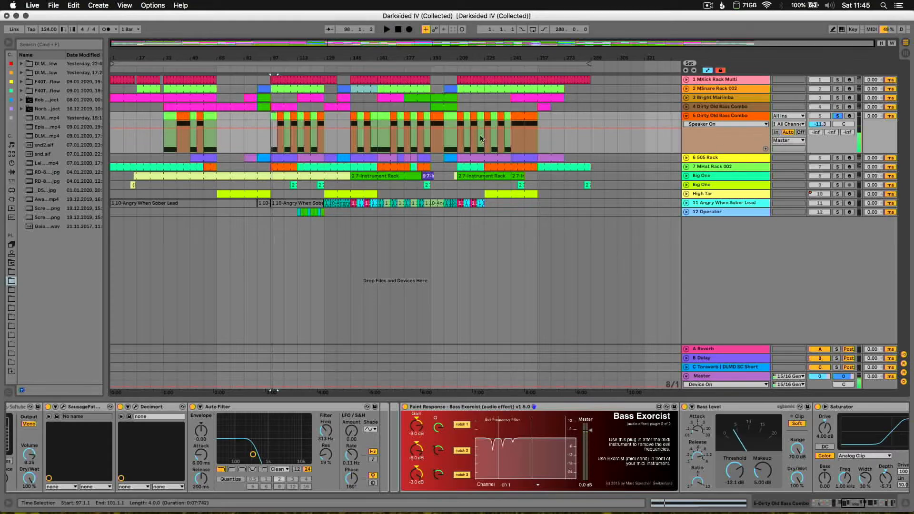
key(space)
click(405, 408)
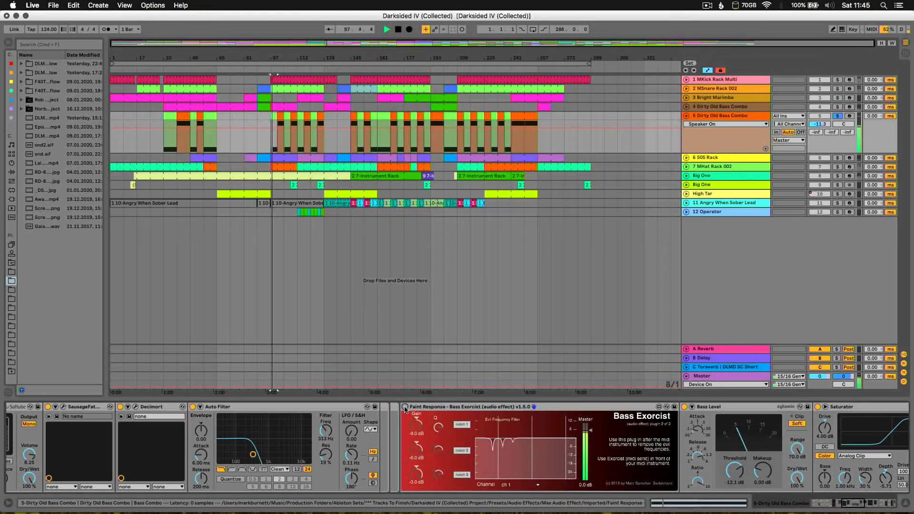
click(405, 408)
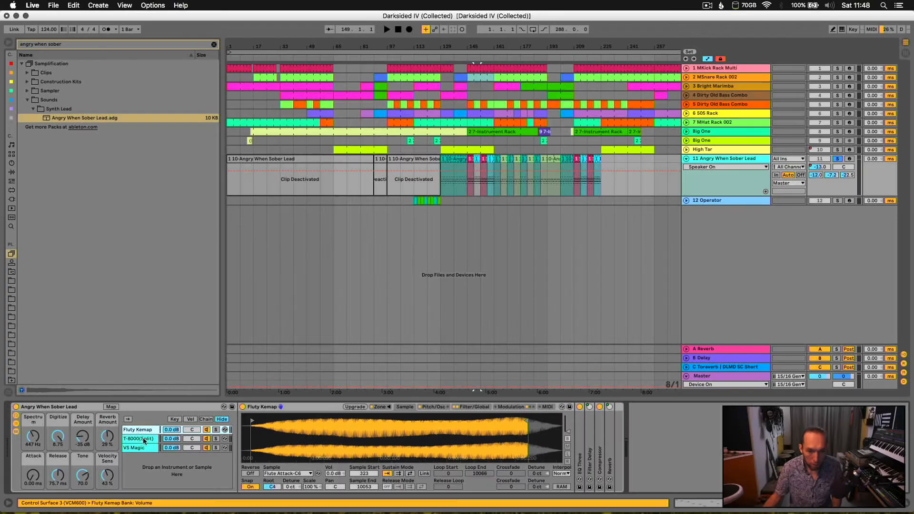
- Look through the T-8000(Split), VS Magic and Fluty Kemap chains of the Angry When Sober Lead rack
click(142, 438)
click(143, 448)
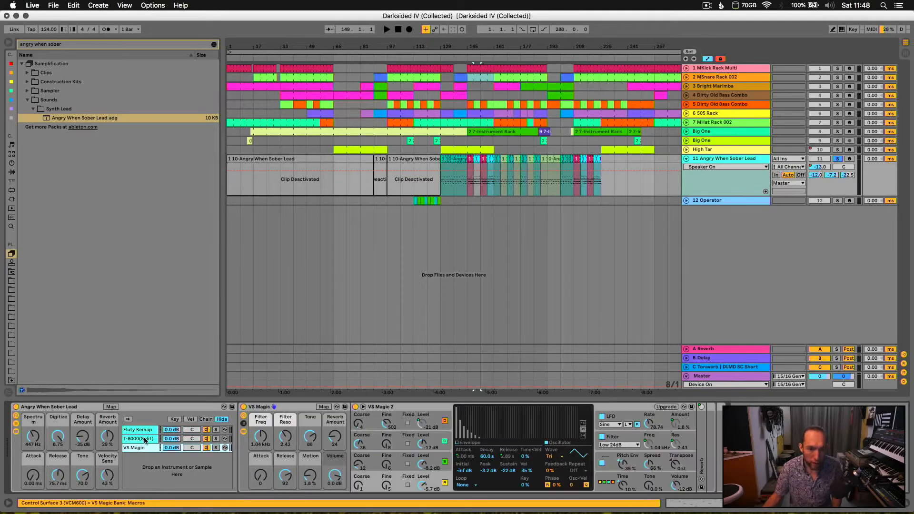
click(144, 438)
click(145, 431)
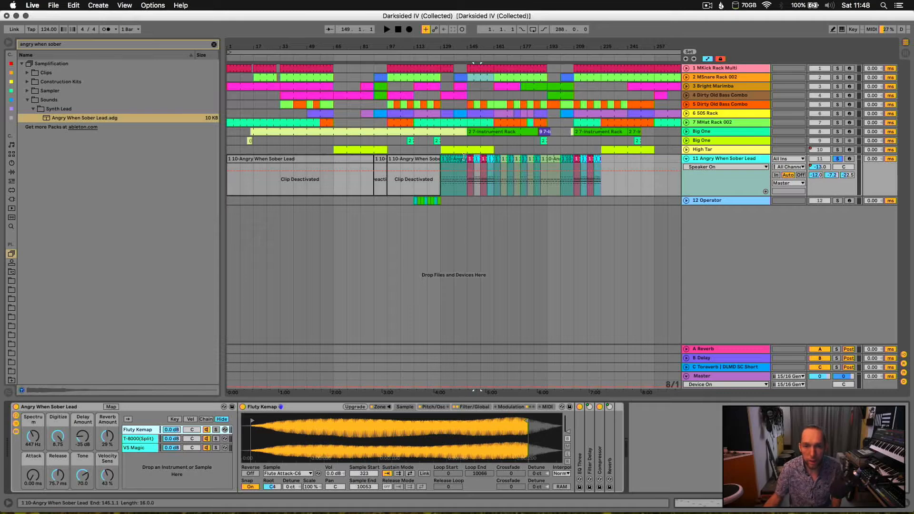
- Play the Angry When Sober Lead clips on track 11 from bar 145
click(478, 160)
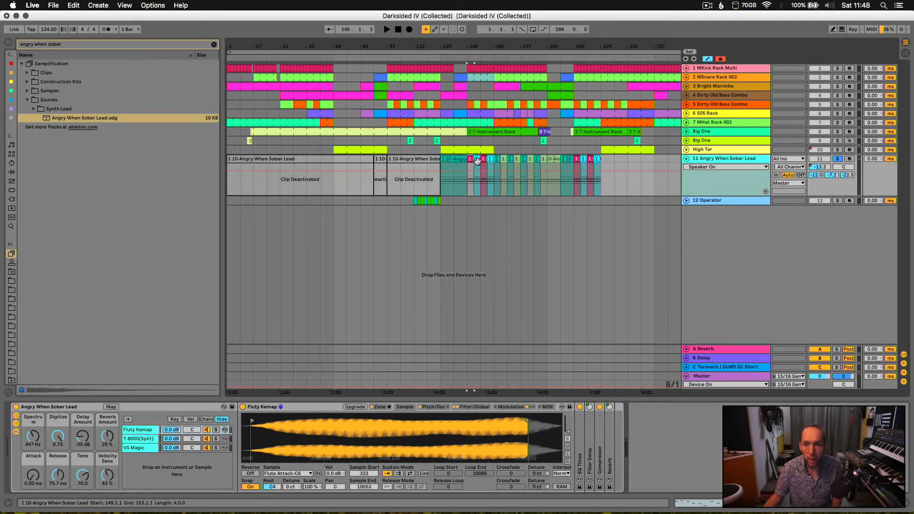
click(475, 159)
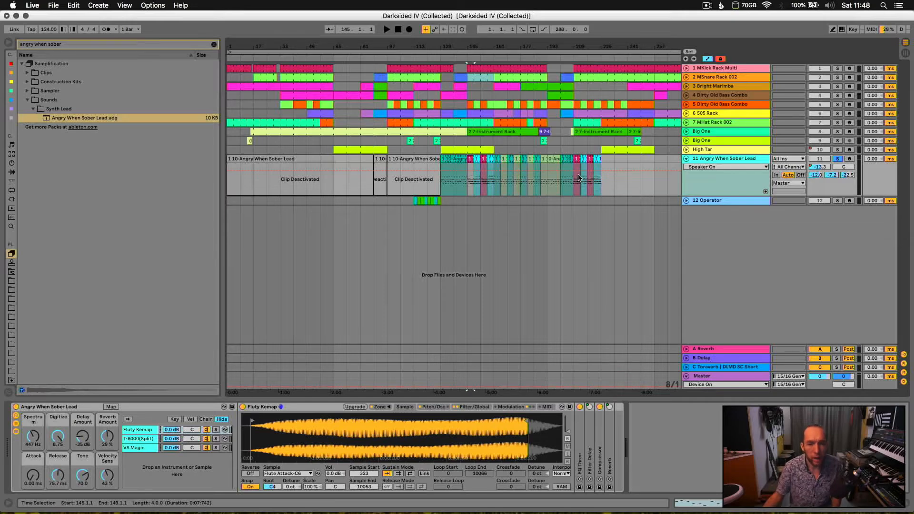
key(space)
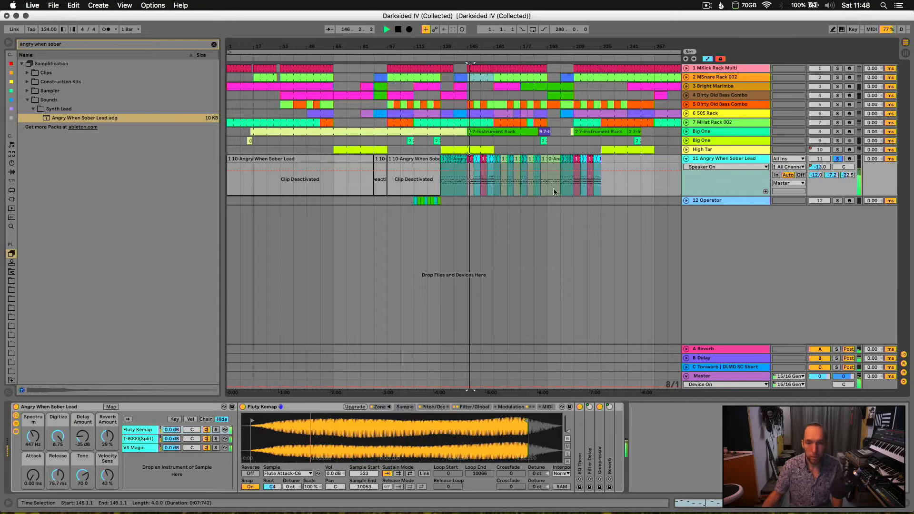
- Open the Angry When Sober Lead clip at bar 149, fold its piano roll to the used notes, and return to the track's devices
drag(478, 47, 420, 47)
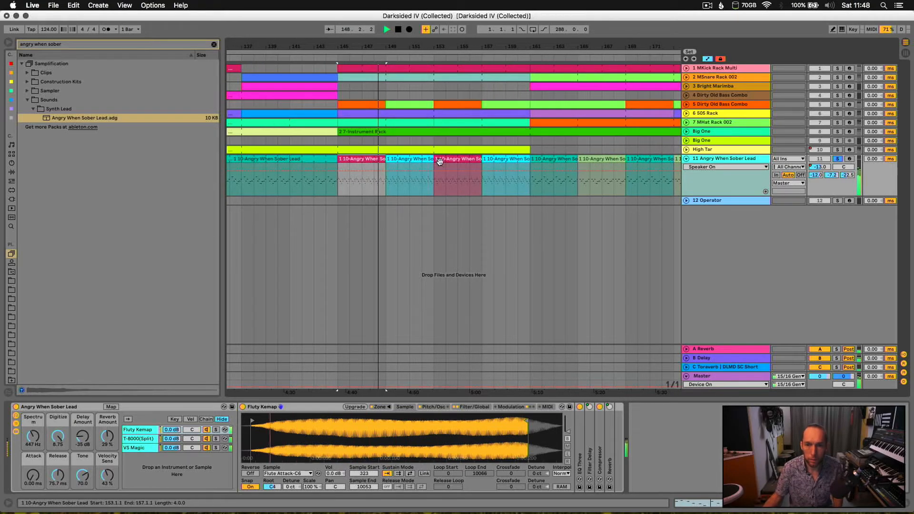
double_click(379, 159)
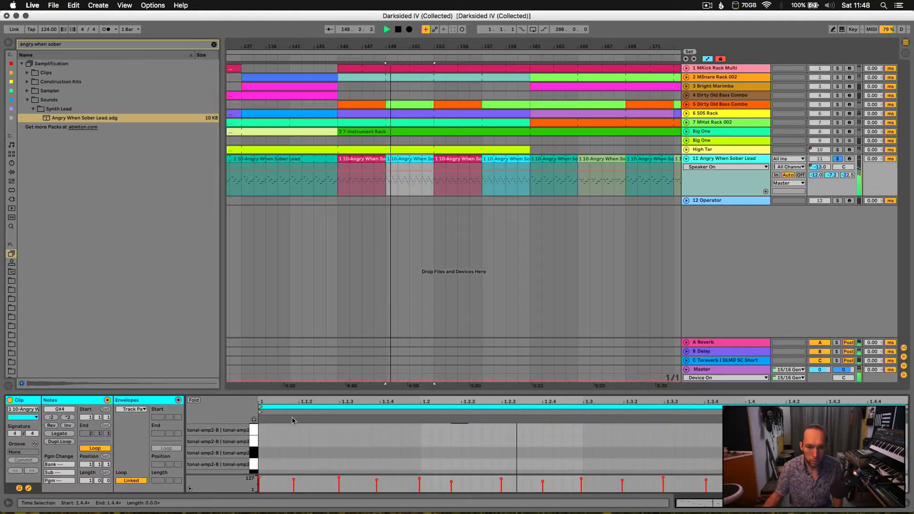
click(197, 401)
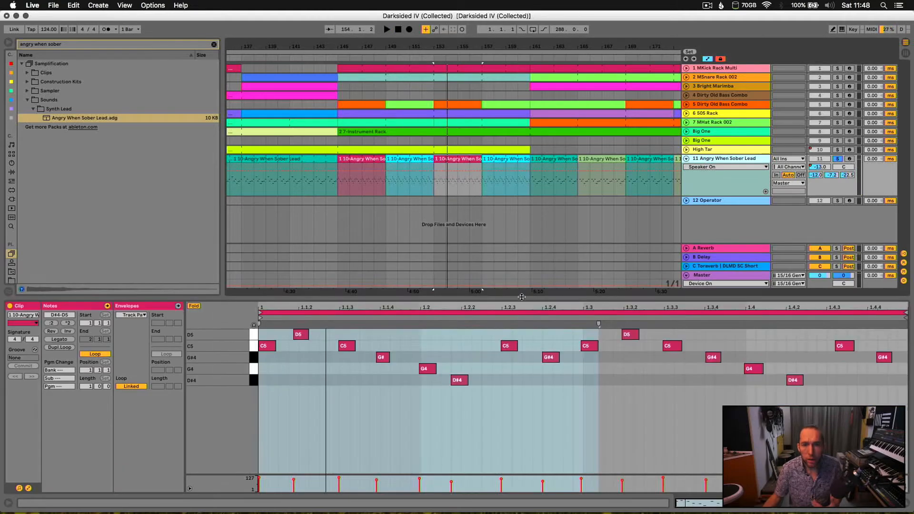
drag(677, 298, 676, 330)
click(741, 159)
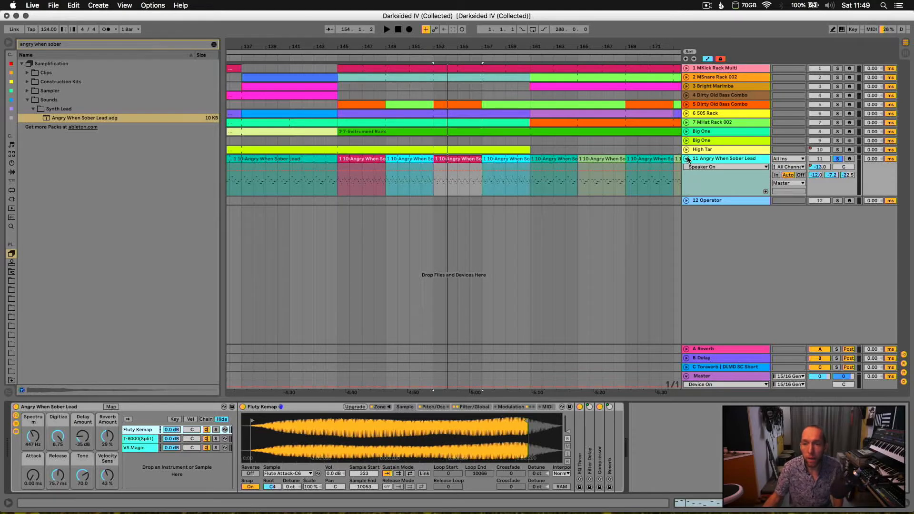
- Unfold track 8 Big One and display its Instrument Rack
click(687, 132)
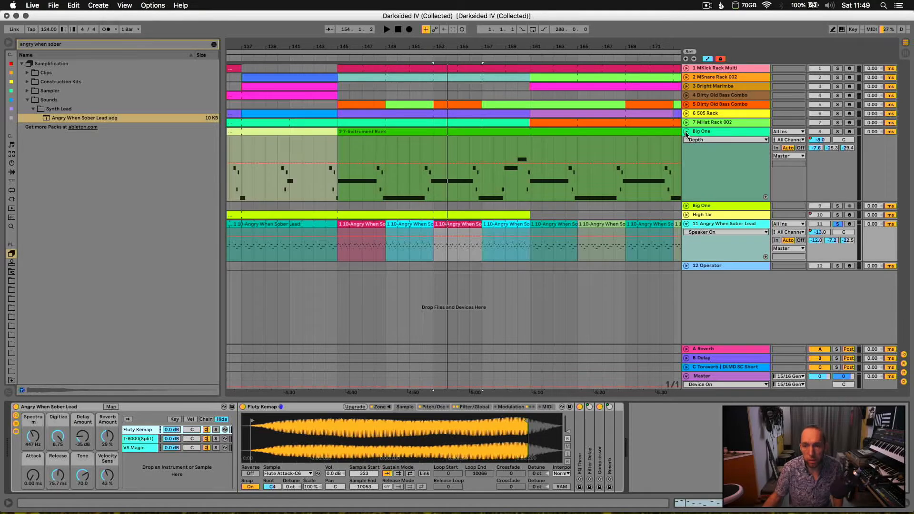
click(718, 135)
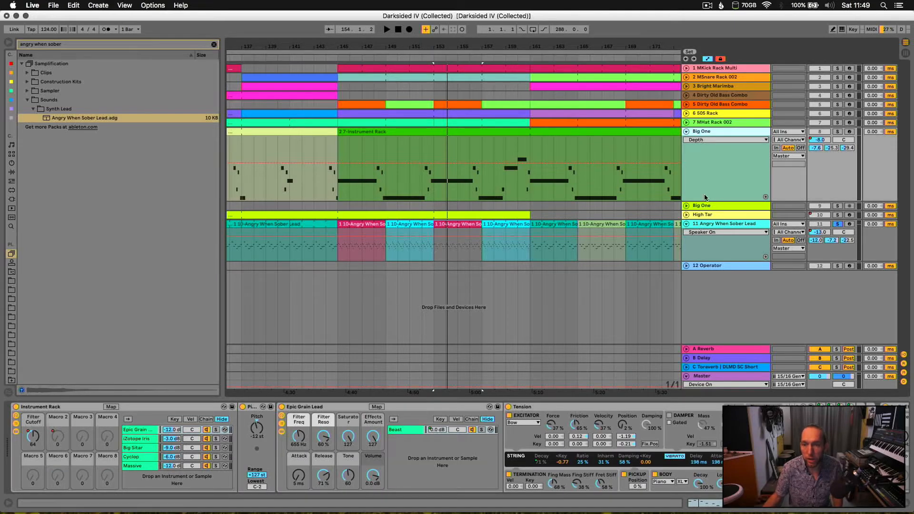
double_click(717, 134)
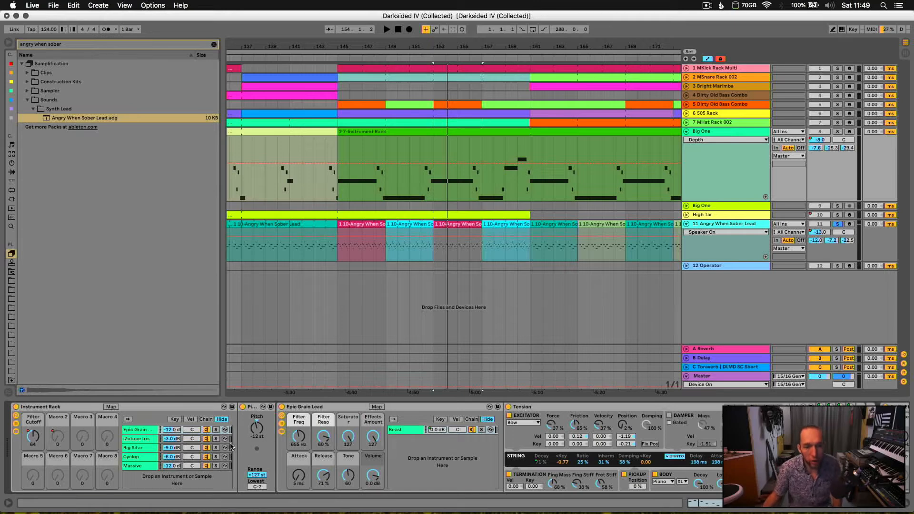
click(145, 411)
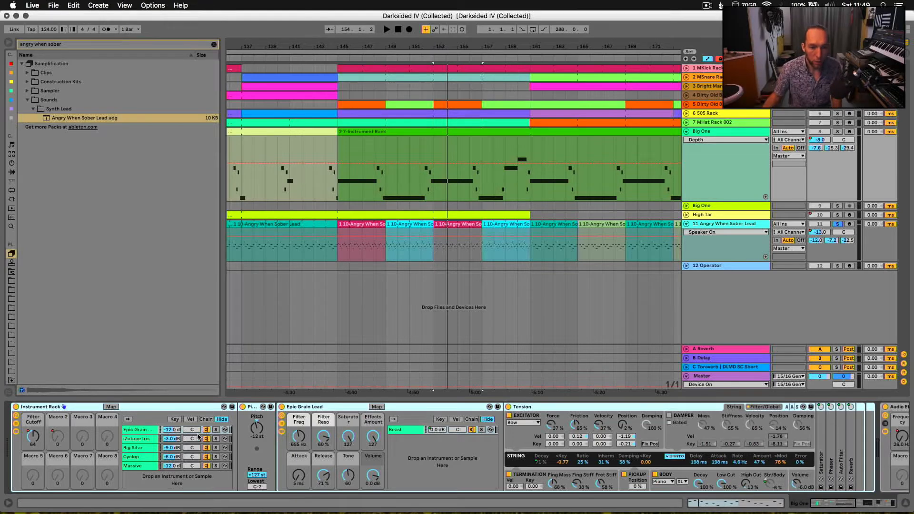
- Look through the Instrument Rack's Epic Grain, iZotope Iris, Big Sitar, Cyclop and Massive chains
click(137, 432)
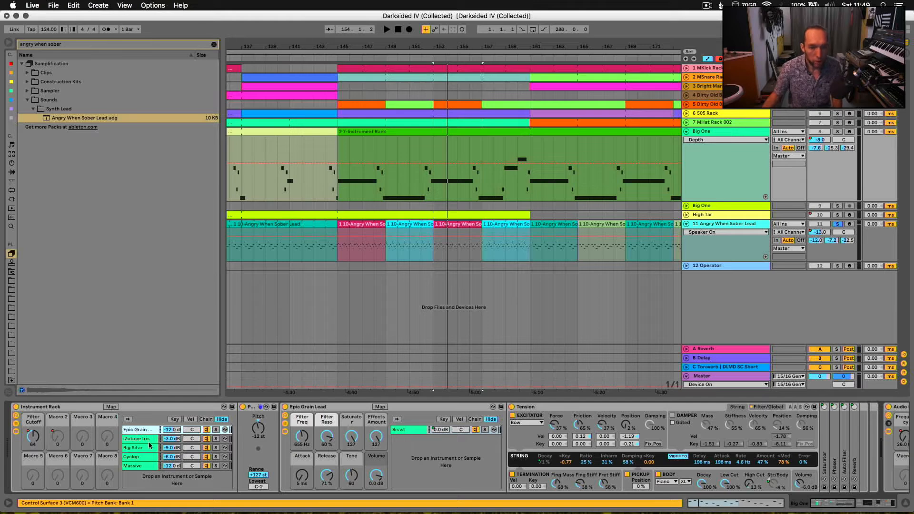
click(151, 440)
click(145, 448)
click(144, 455)
click(143, 465)
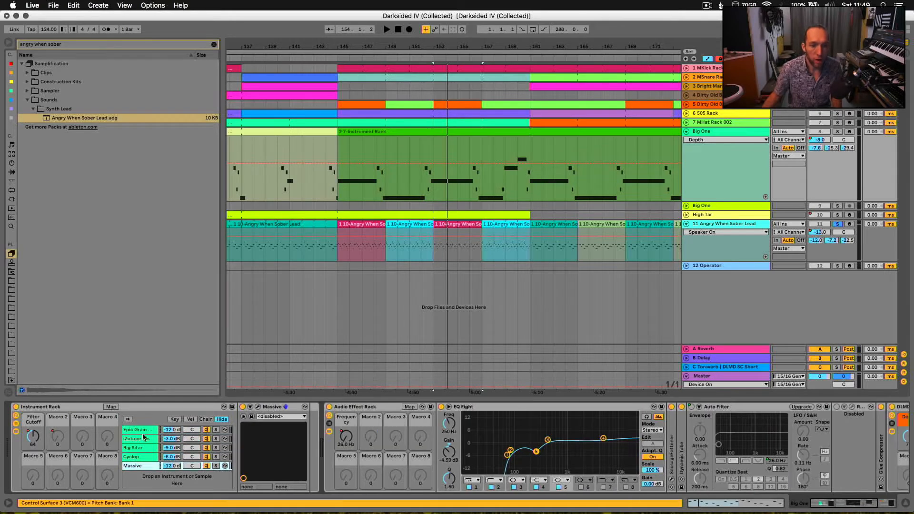
click(144, 431)
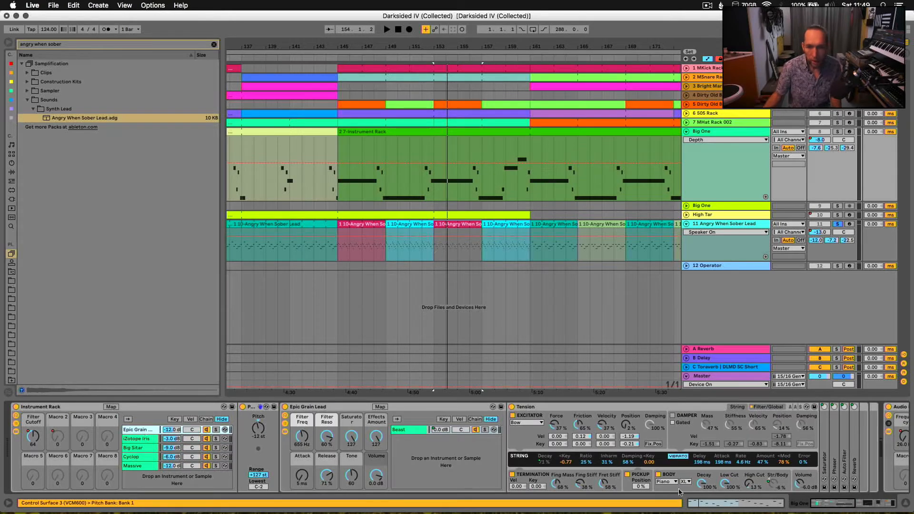
- Unfold the Dynamic Tube and SausageFattener effects on the Big One track, and view the Sausage Fattener plug-in window
drag(843, 507, 876, 504)
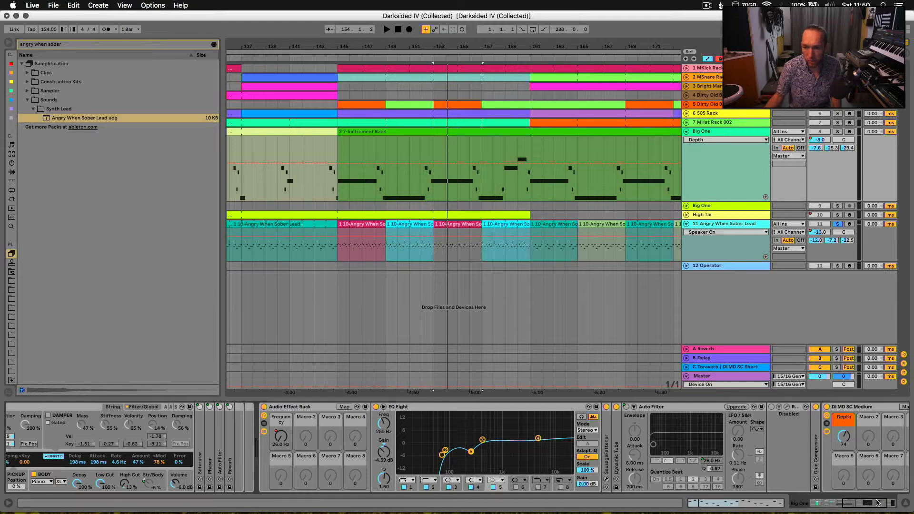
drag(877, 505, 878, 505)
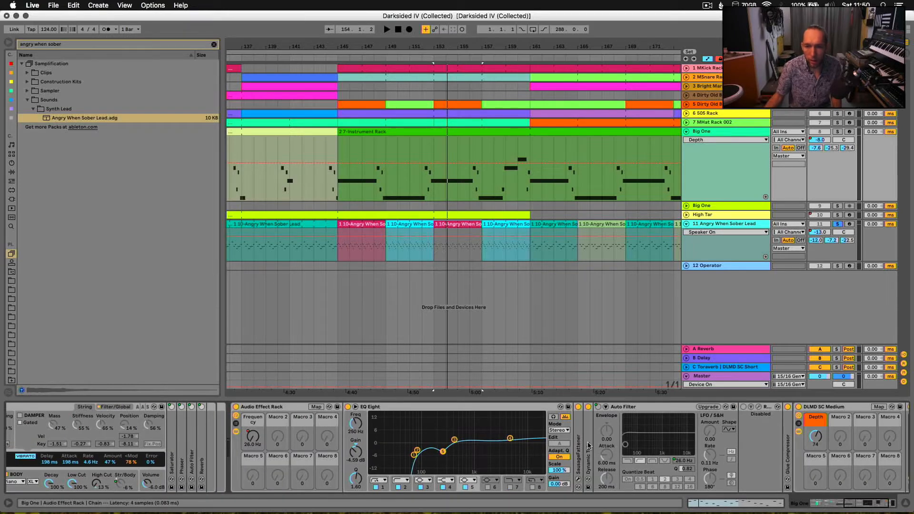
double_click(589, 446)
double_click(575, 446)
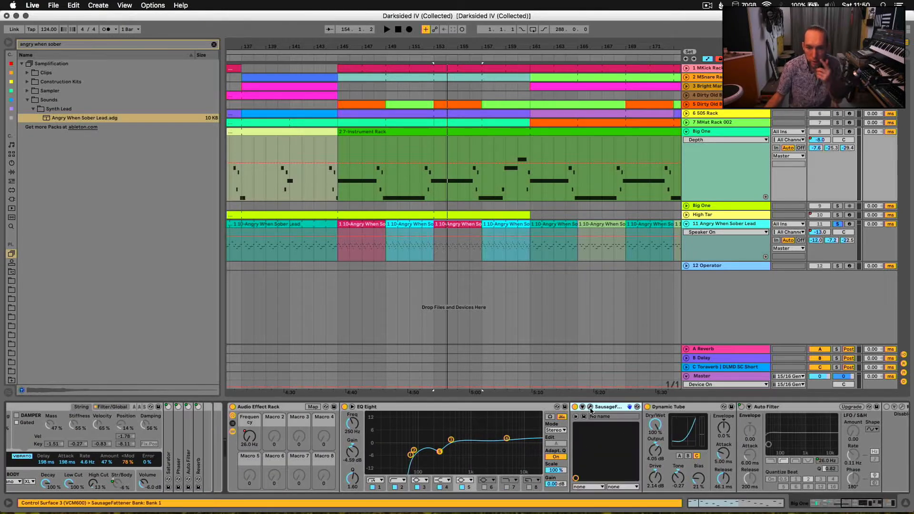
click(590, 408)
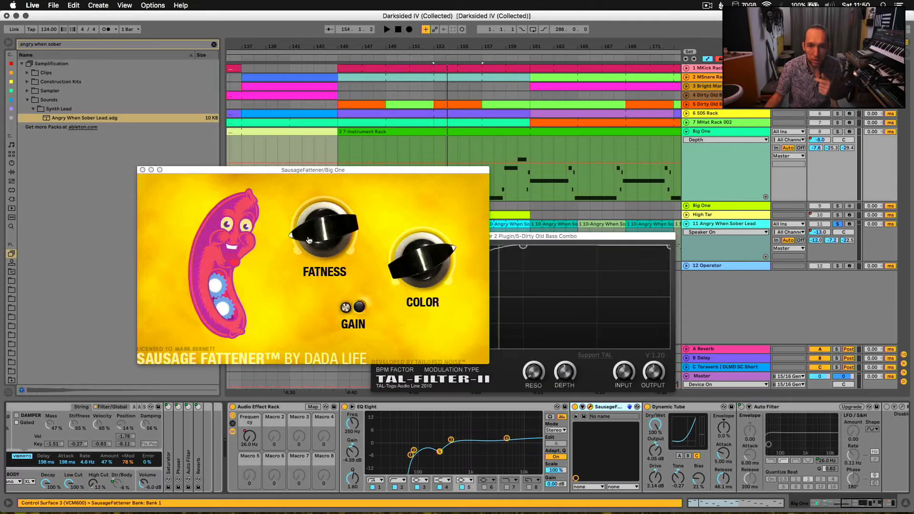
click(142, 170)
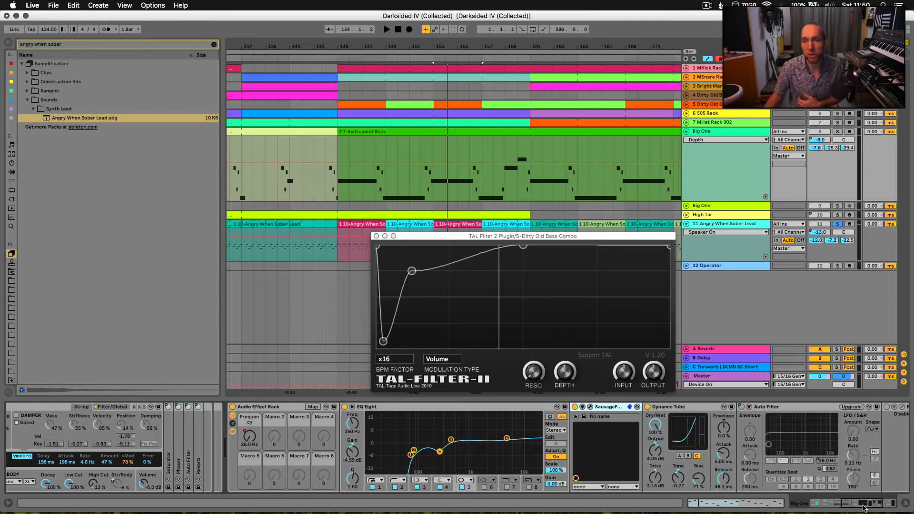
- Return to Big One's Instrument Rack and solo its Epic Grain chain for listening
drag(854, 505, 822, 509)
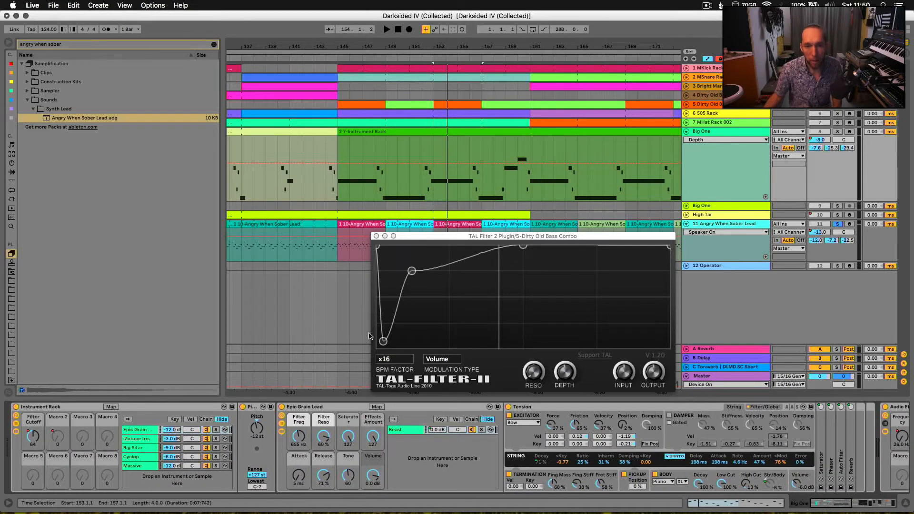
drag(430, 240, 372, 214)
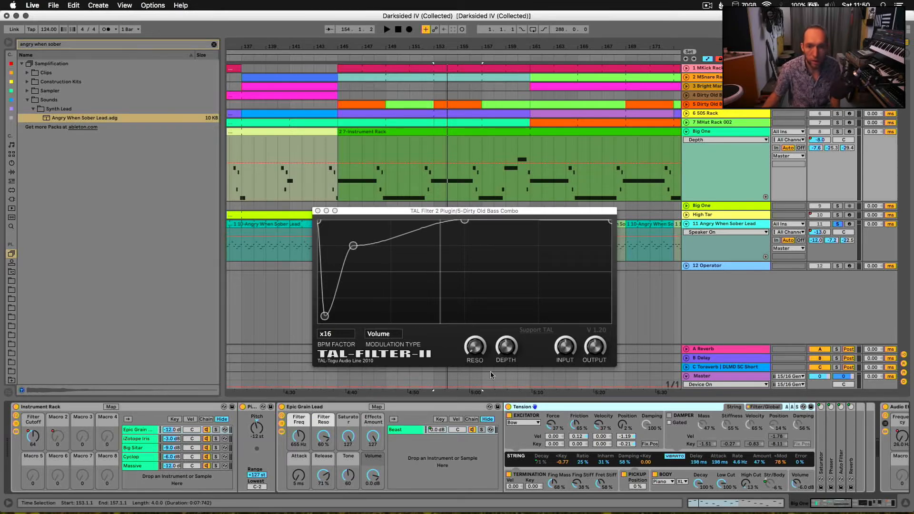
click(215, 431)
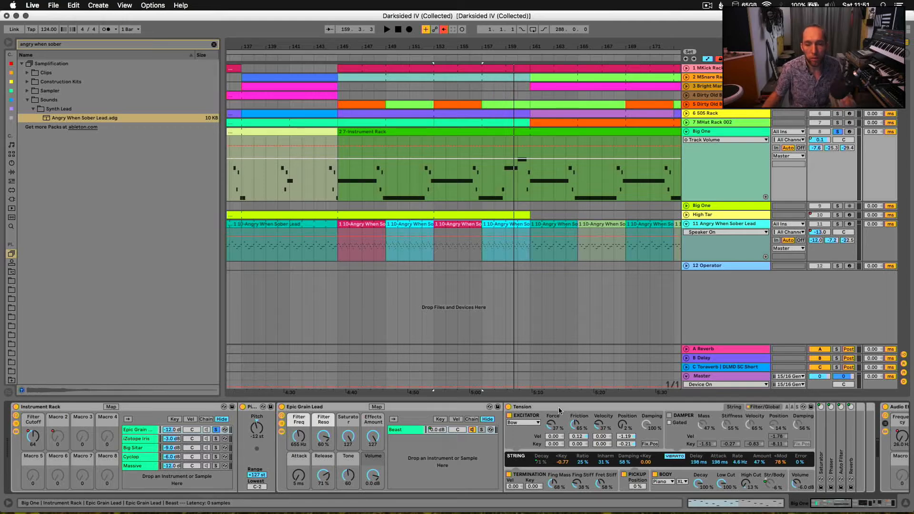
- Solo the iZotope Iris chain and play the Big One clip from bar 145 with the Iris plug-in window open
click(355, 138)
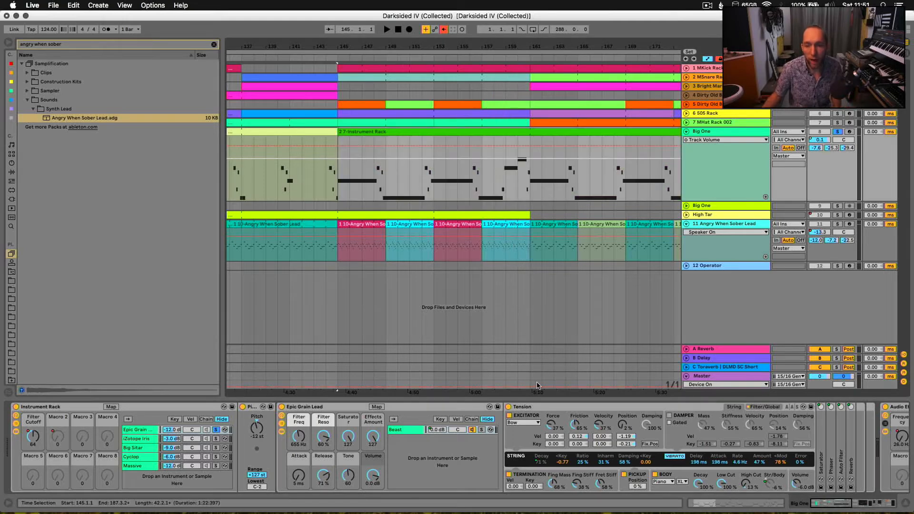
click(217, 441)
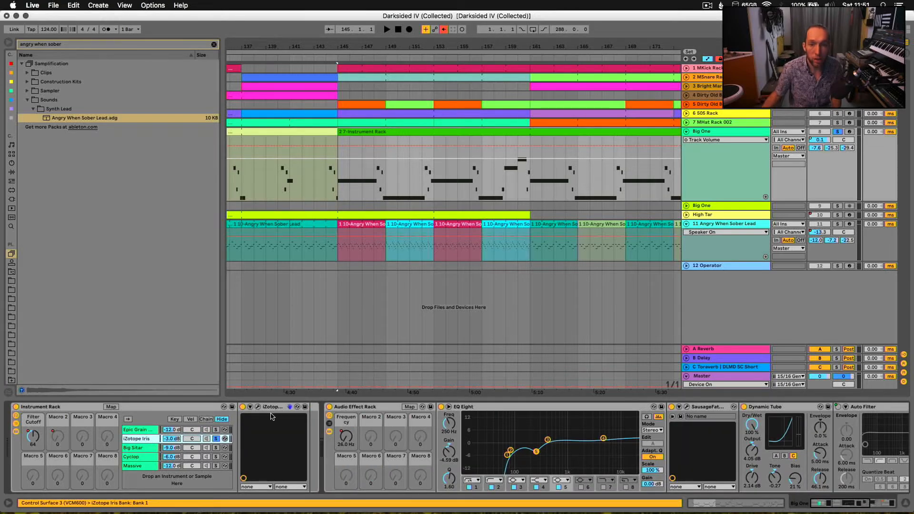
click(257, 408)
key(space)
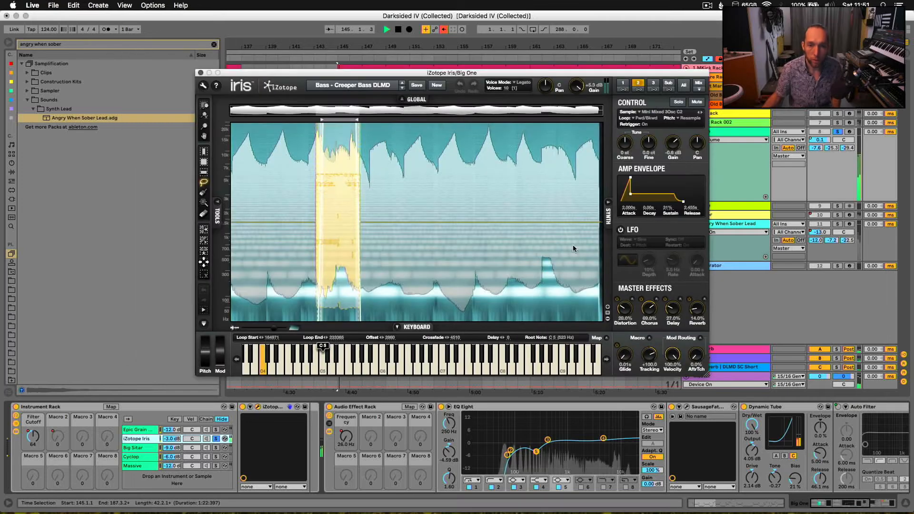
drag(382, 73, 313, 80)
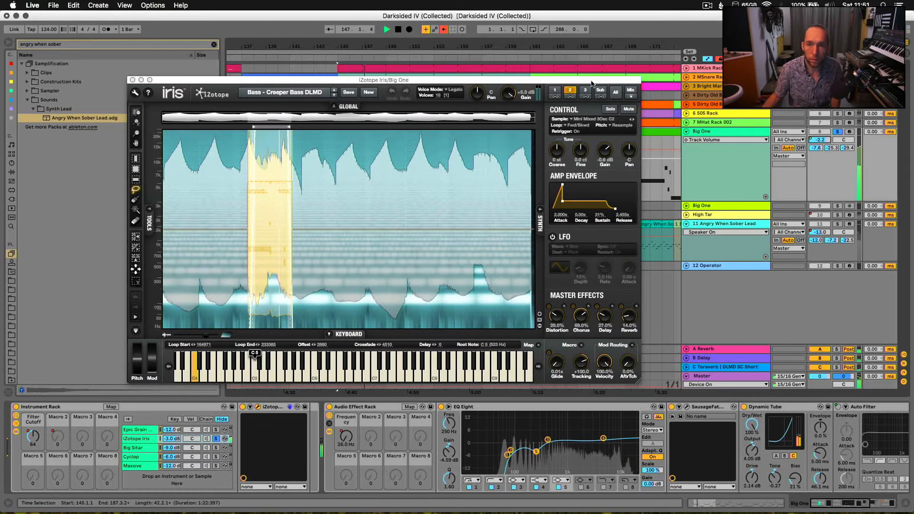
drag(592, 80, 614, 71)
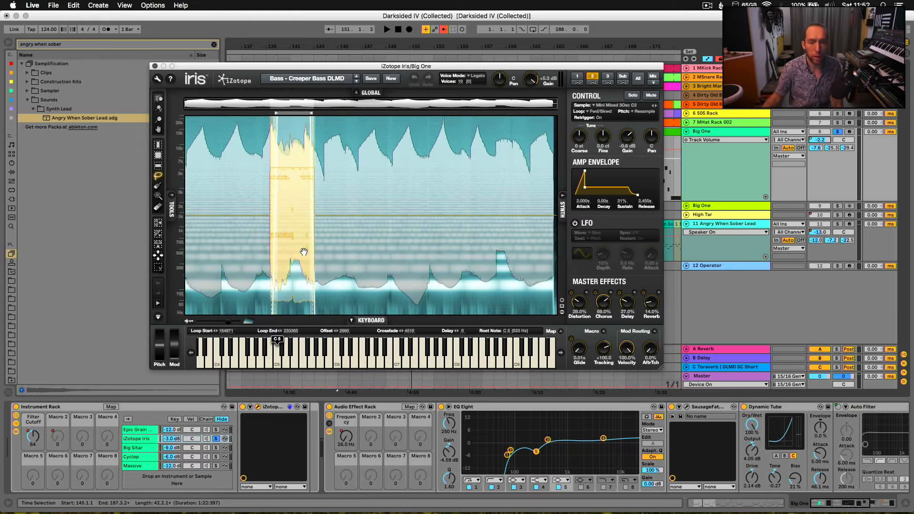
- Audition the Instrument Rack's Big Sitar chain and the Cyclop chain in solo, with the Cyclop plug-in window open for the latter
click(216, 448)
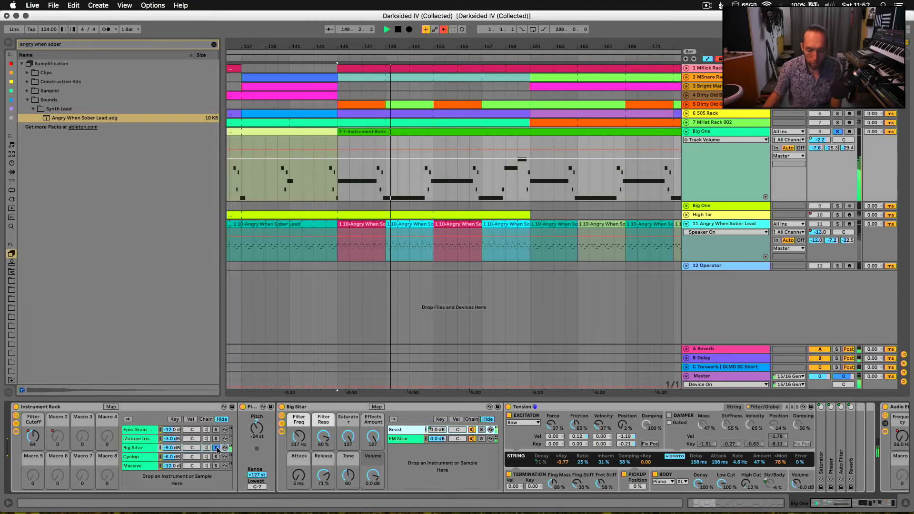
key(space)
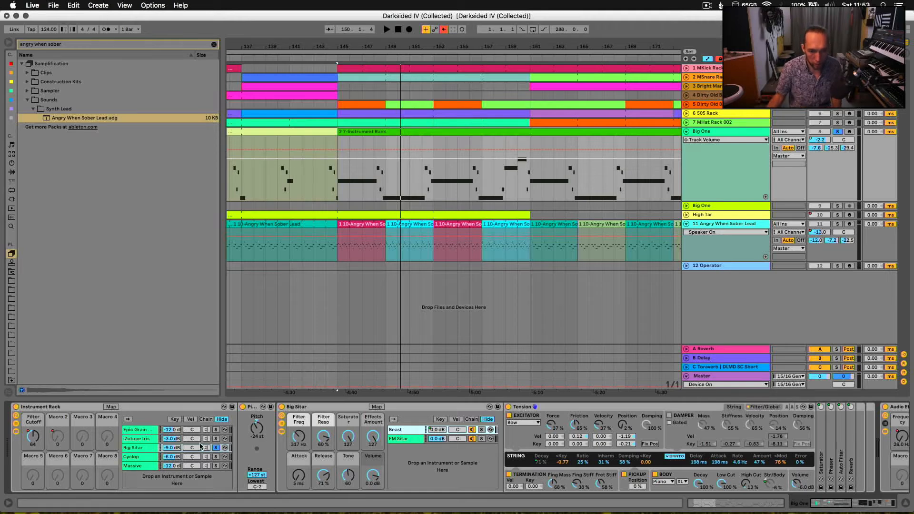
click(217, 457)
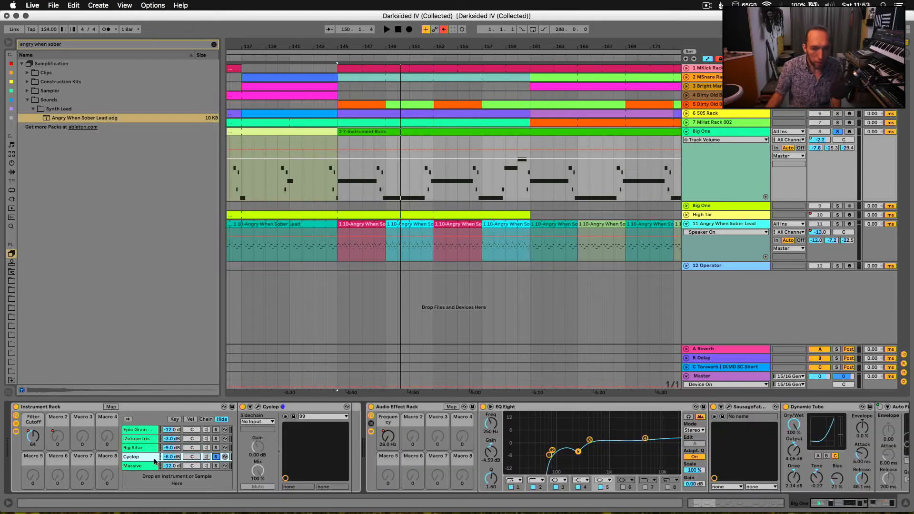
click(258, 408)
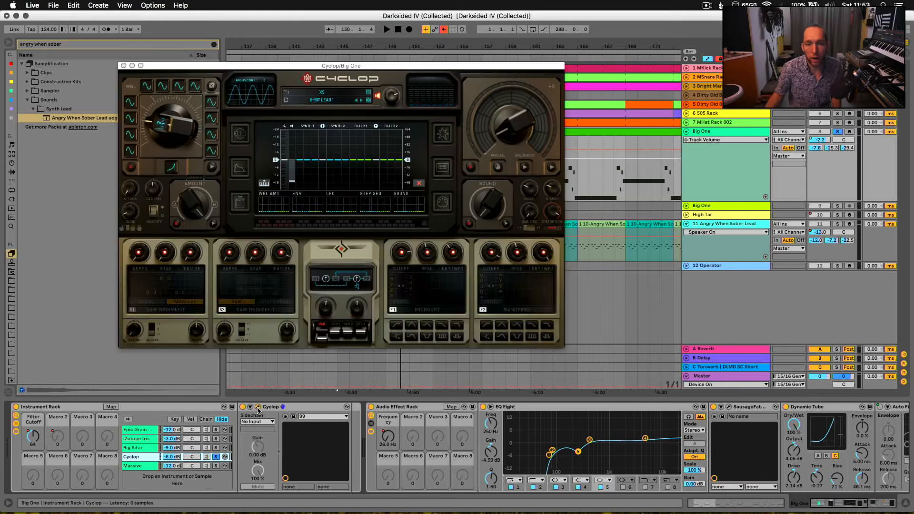
drag(349, 66, 455, 92)
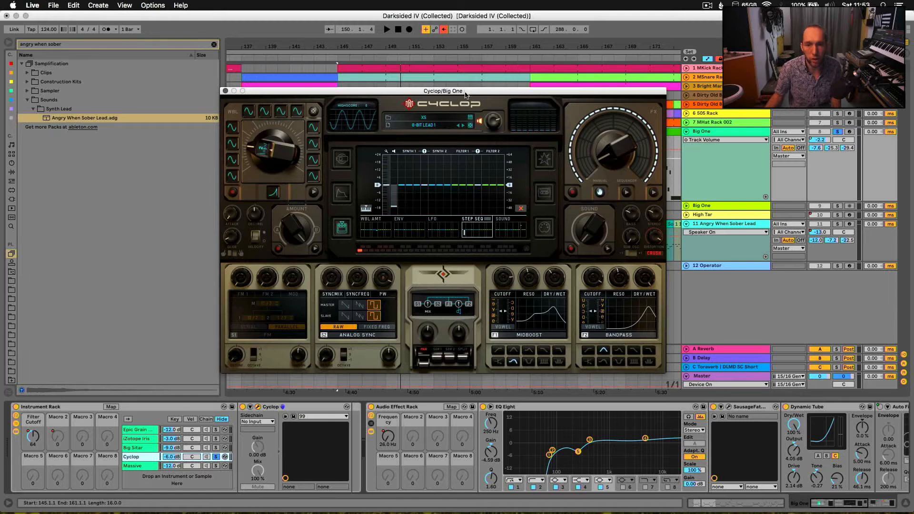
drag(466, 94, 476, 83)
key(space)
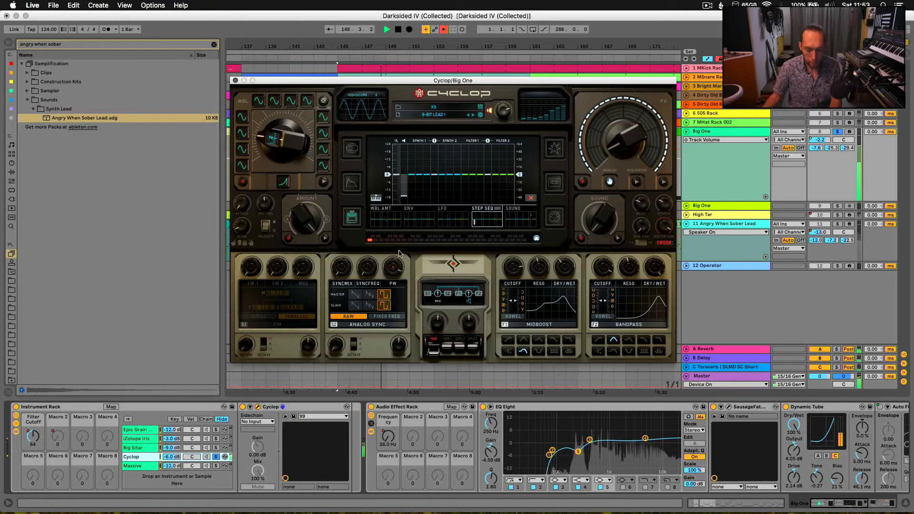
- Solo the Massive chain and play the Big One clip with the Massive plug-in window open and moved clear of the devices
click(216, 466)
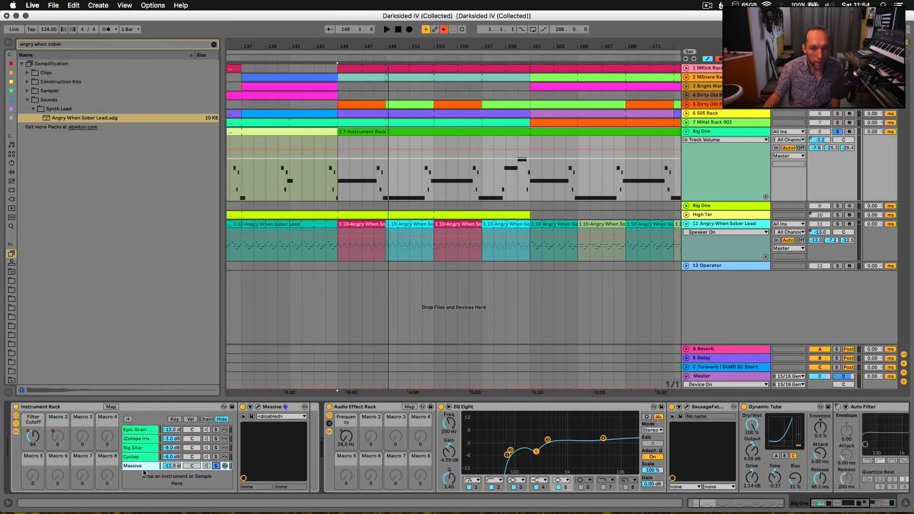
click(259, 407)
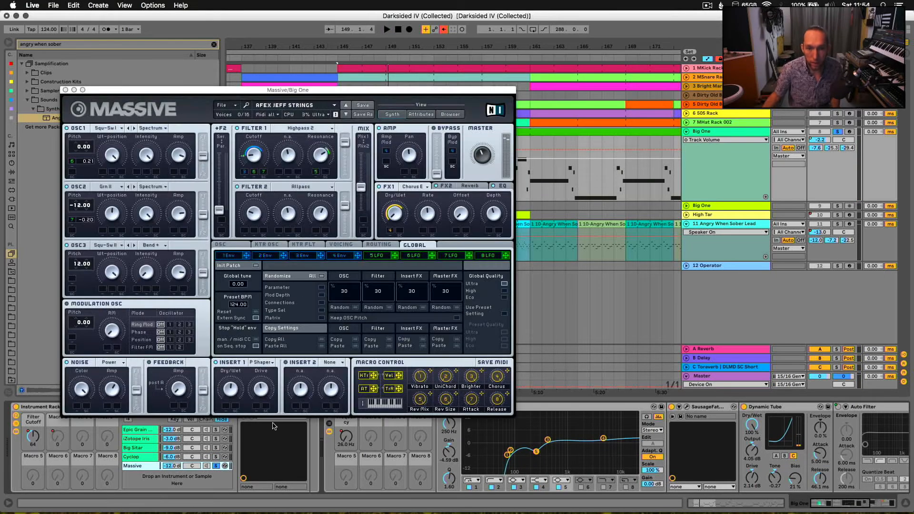
drag(379, 91, 508, 71)
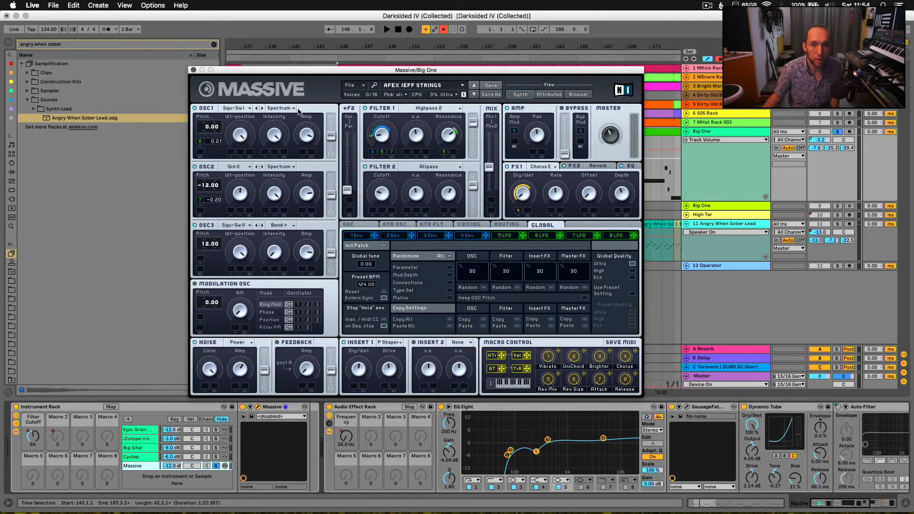
drag(337, 71, 374, 60)
key(space)
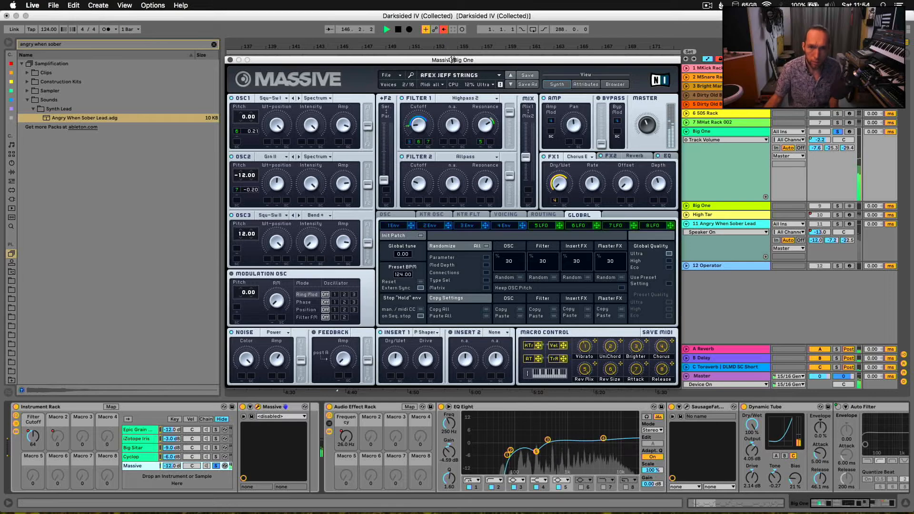
drag(452, 60, 473, 77)
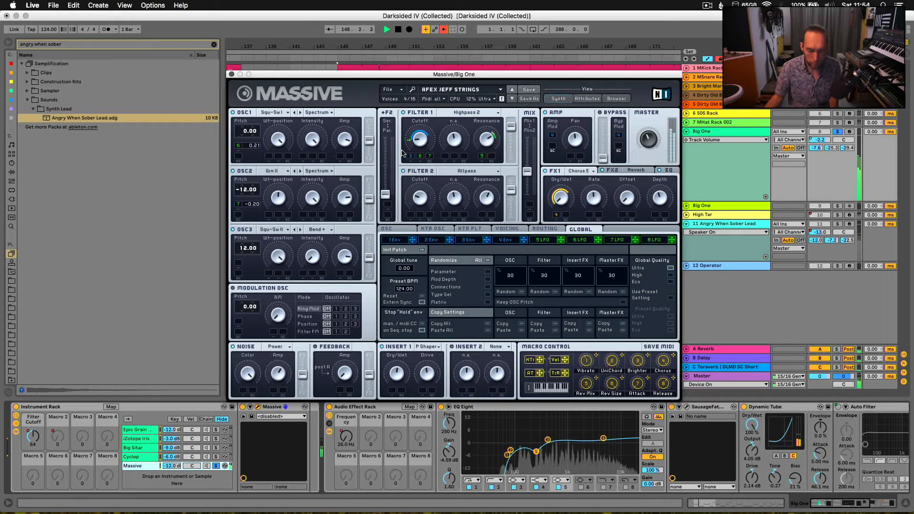
drag(526, 75, 485, 69)
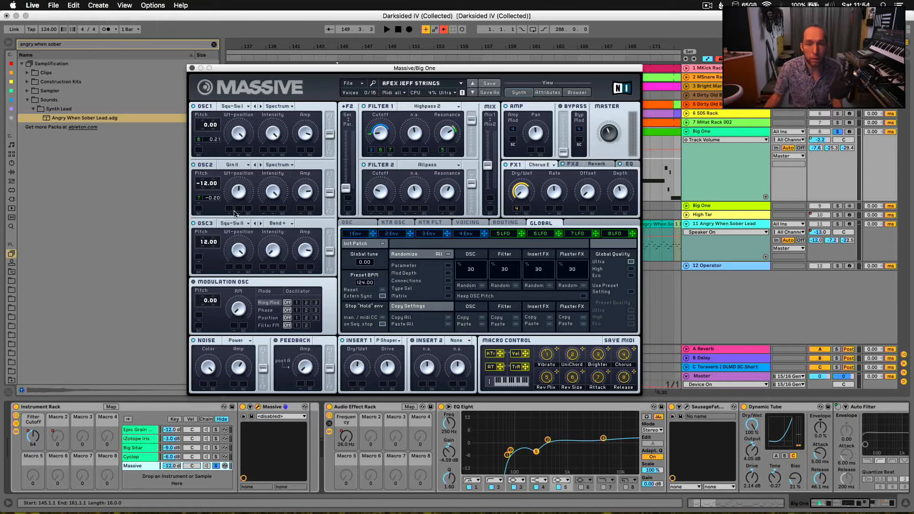
- Close the Massive window, clear the chain's solo and play the Big One clip with all its layers
click(192, 69)
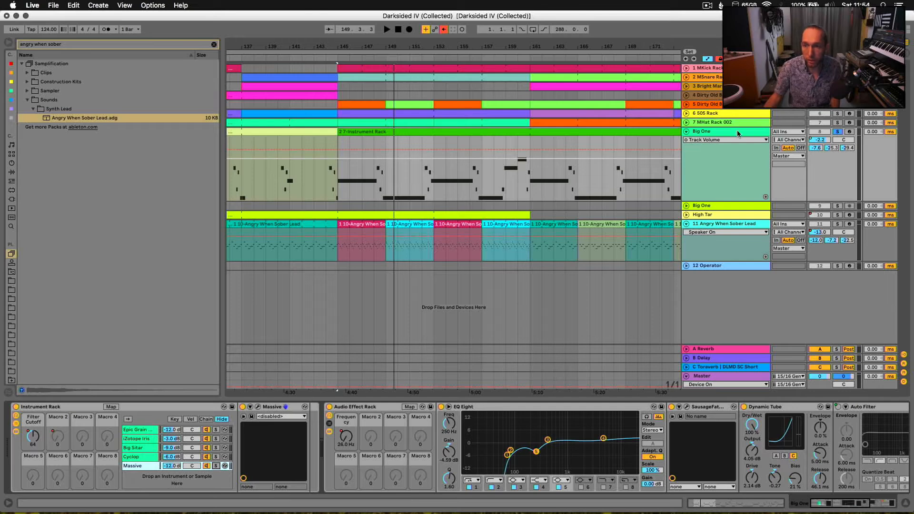
click(377, 138)
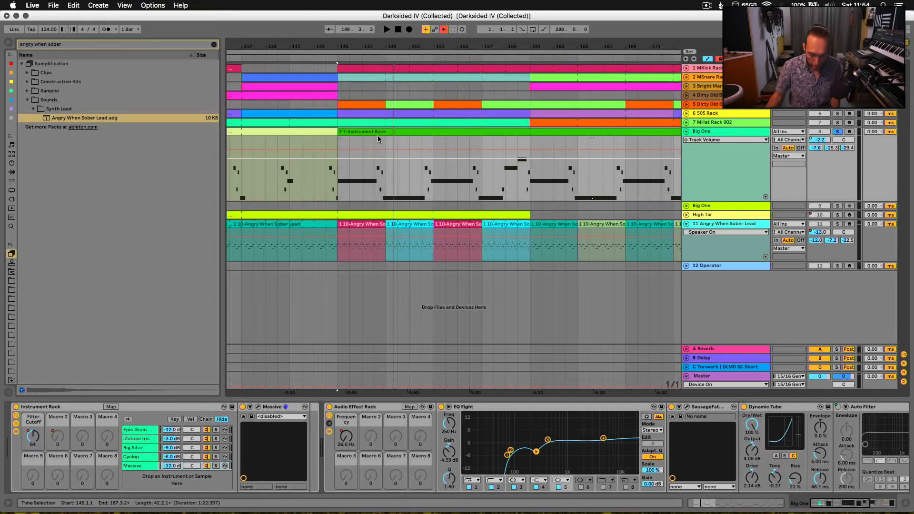
key(space)
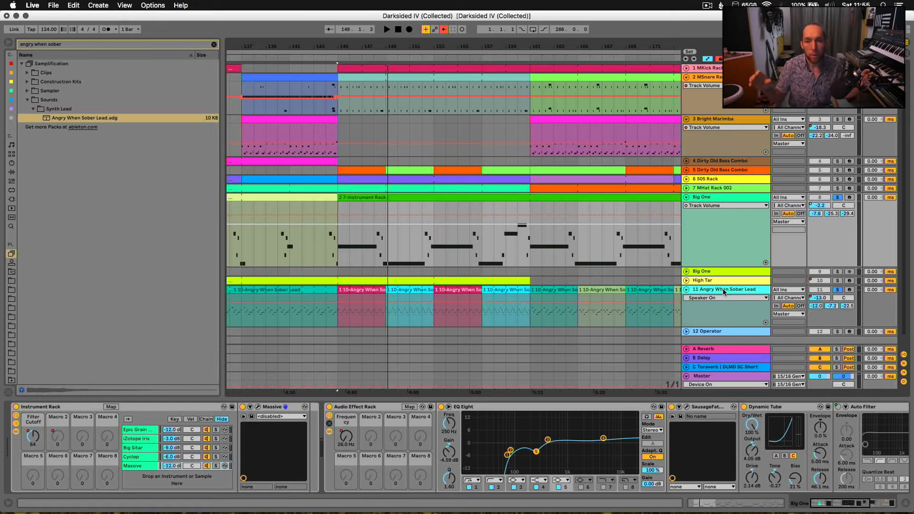
- Play the soloed Dirty Old Bass Combo, Big One and Angry When Sober Lead tracks from bar 145, setting unfolded track 5's volume to -7.2 dB
click(734, 197)
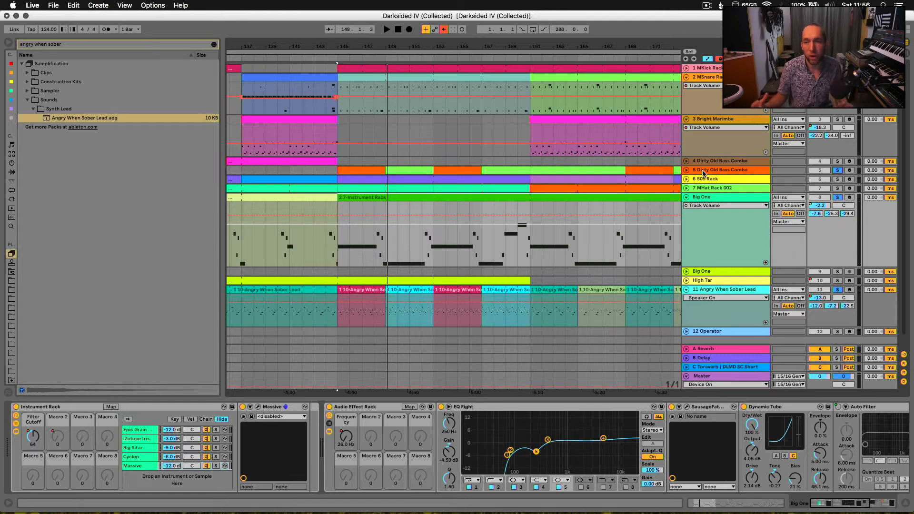
click(335, 173)
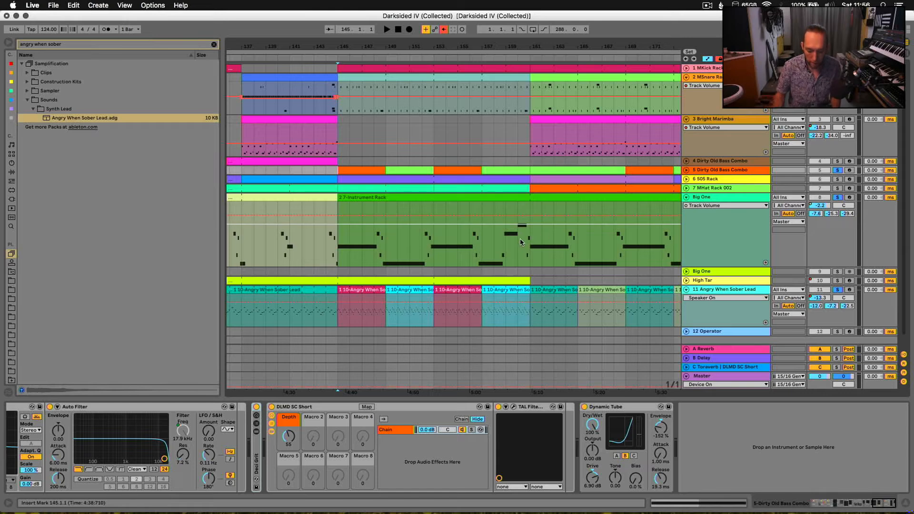
key(space)
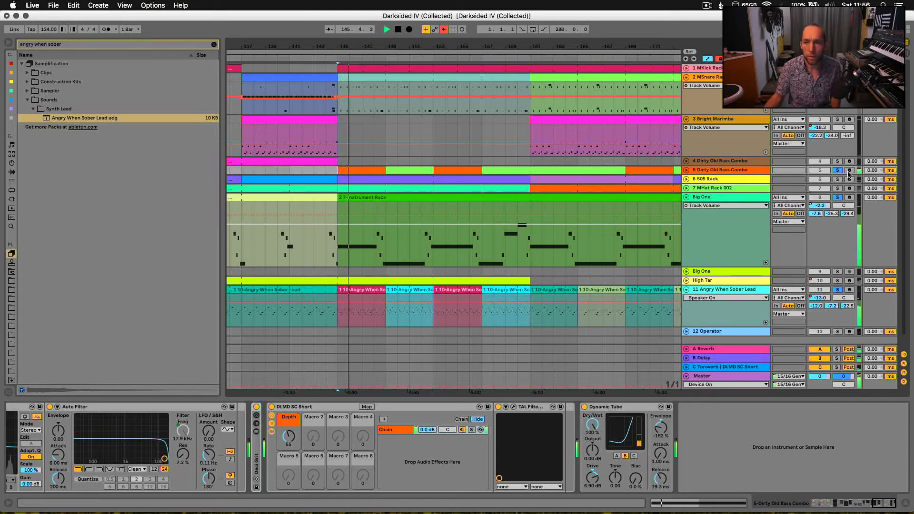
click(687, 170)
drag(824, 180, 824, 162)
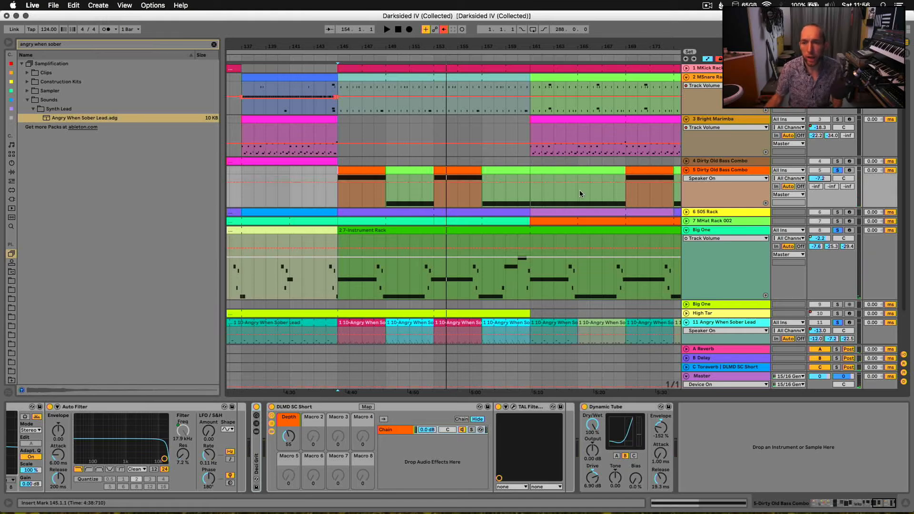
- Fold all the unfolded tracks and show the whole arrangement from start to end
click(686, 230)
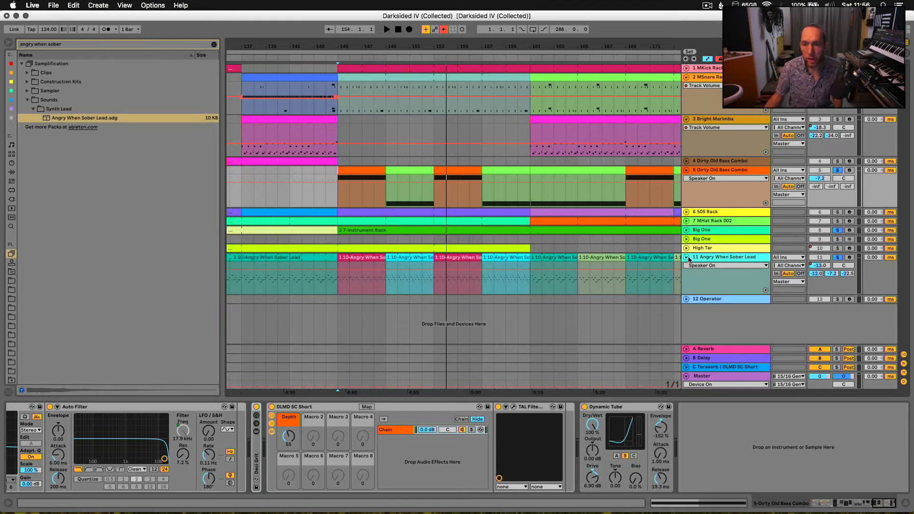
click(686, 170)
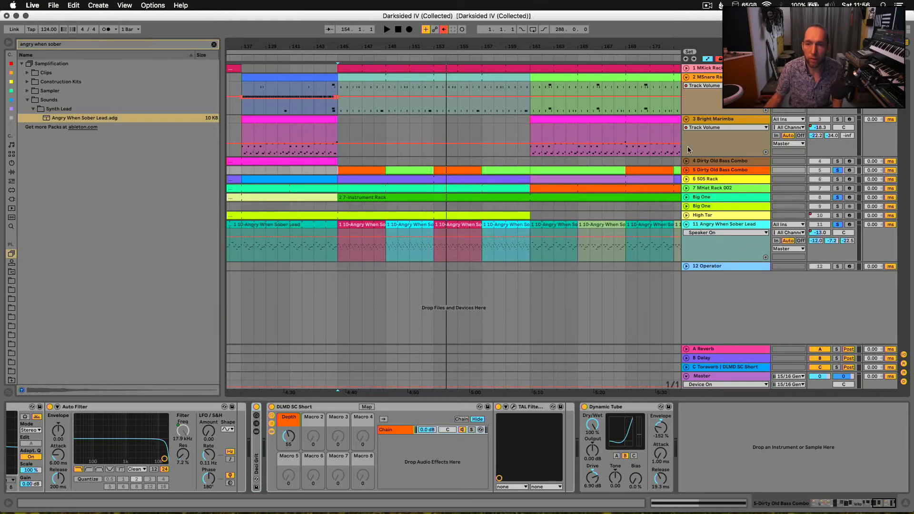
click(687, 119)
click(687, 77)
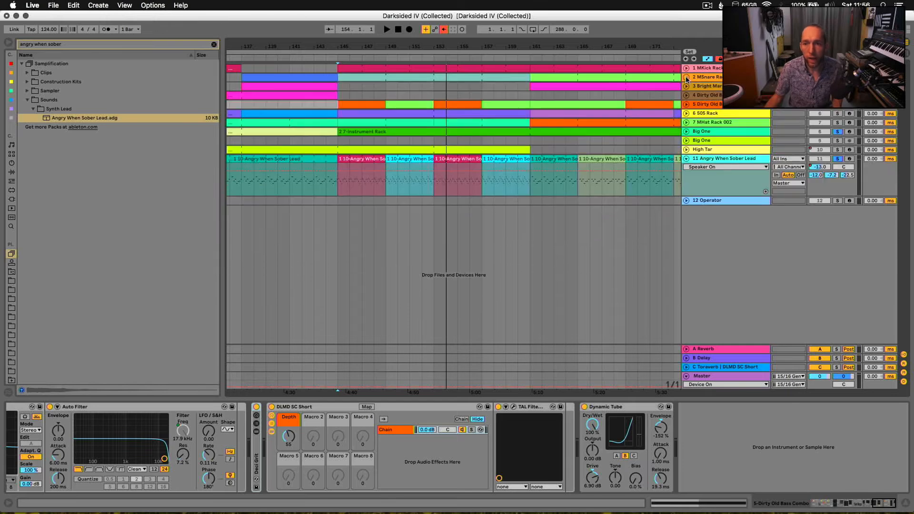
drag(633, 44, 633, 28)
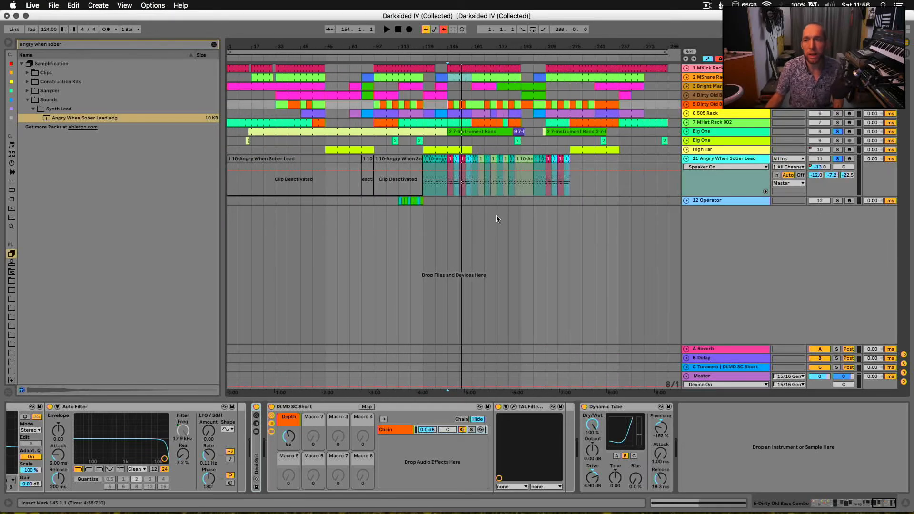
click(687, 159)
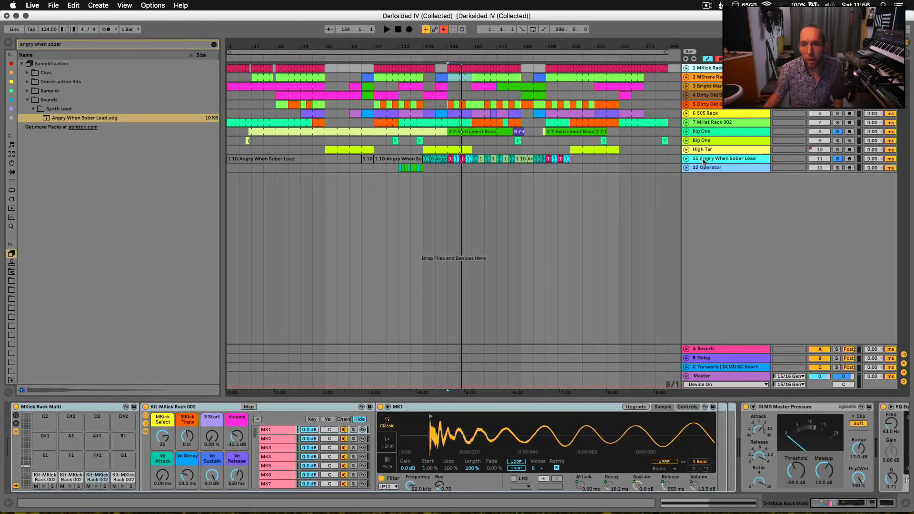
- Look through the devices on the Angry When Sober Lead, High Tar and 505 Rack tracks, unfolding High Tar's Big Sitar rack
click(703, 160)
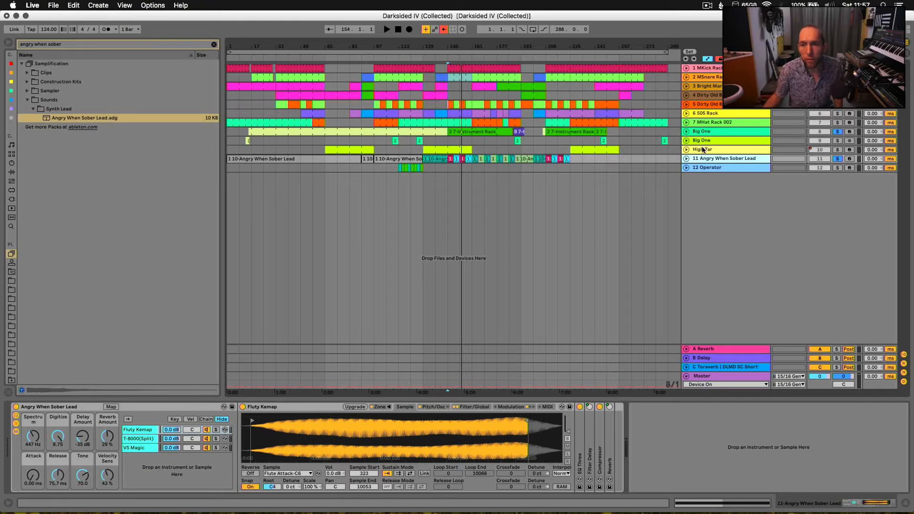
click(703, 150)
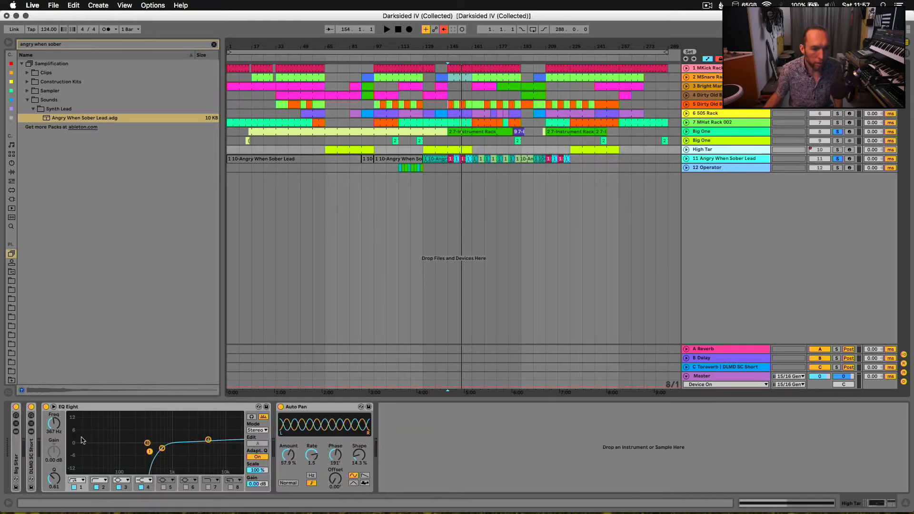
double_click(18, 456)
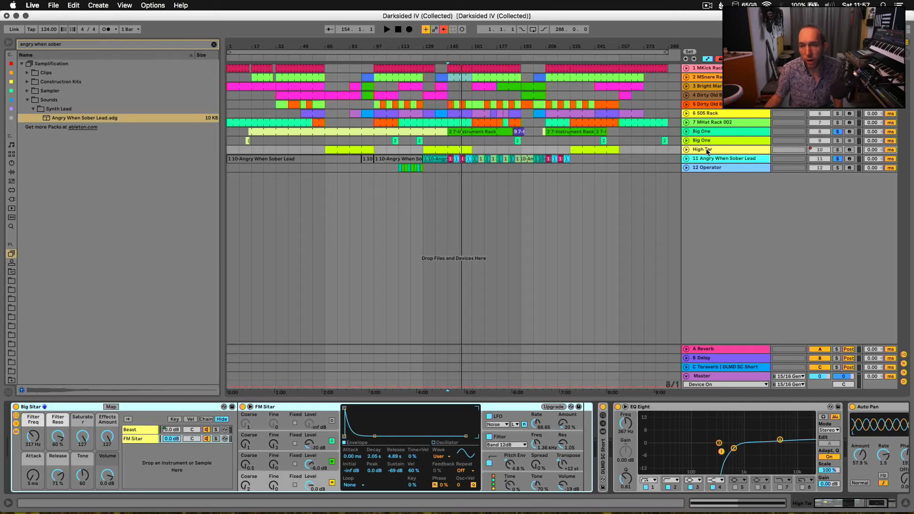
click(699, 115)
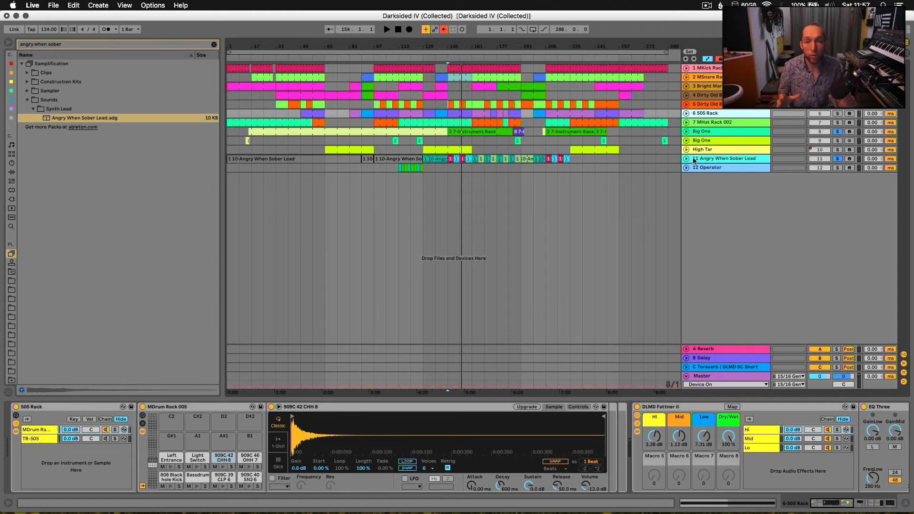
- Clear the track solos and play the full arrangement from bar 121
click(837, 158)
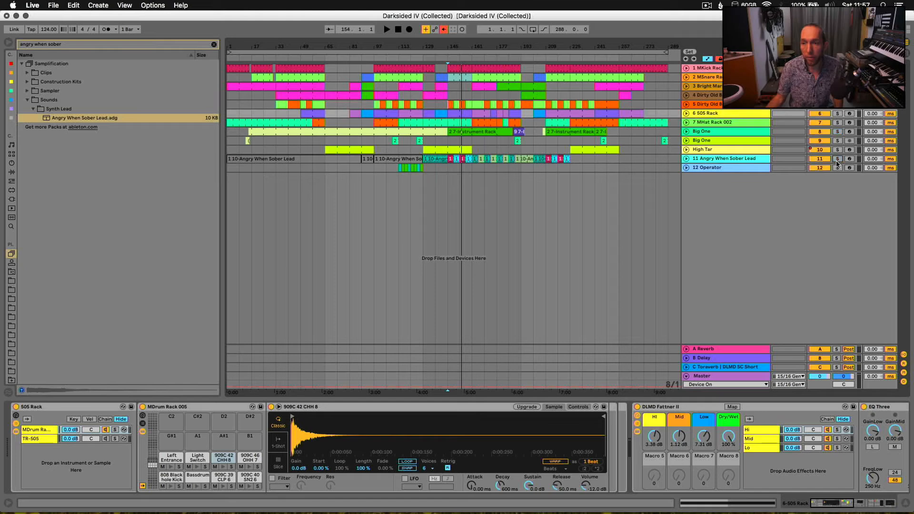
click(427, 106)
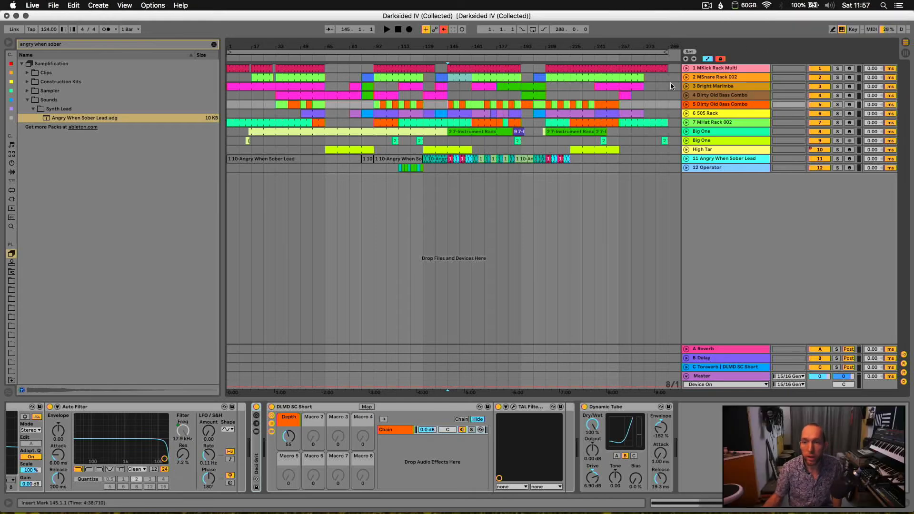
click(703, 68)
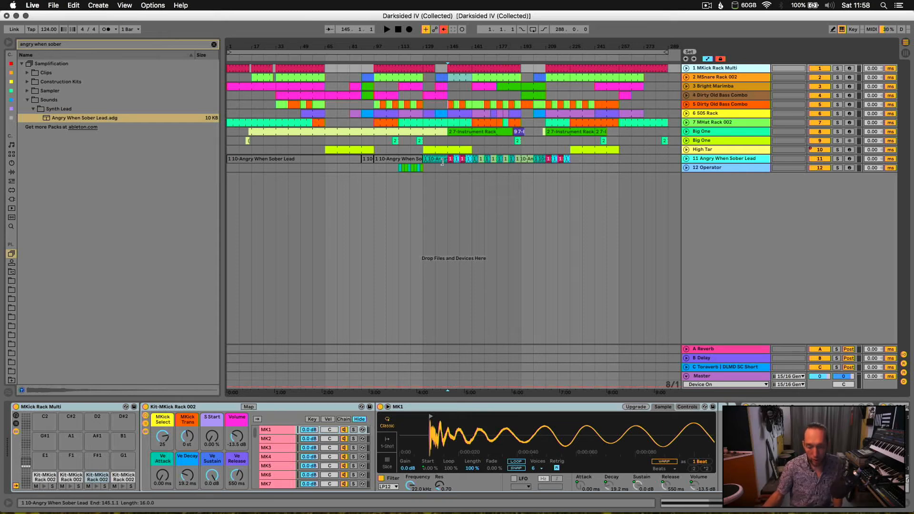
click(415, 97)
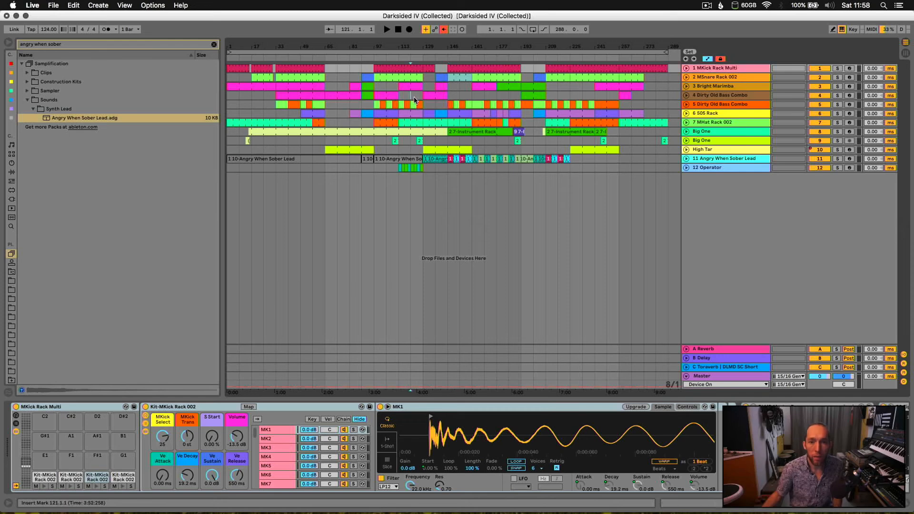
key(space)
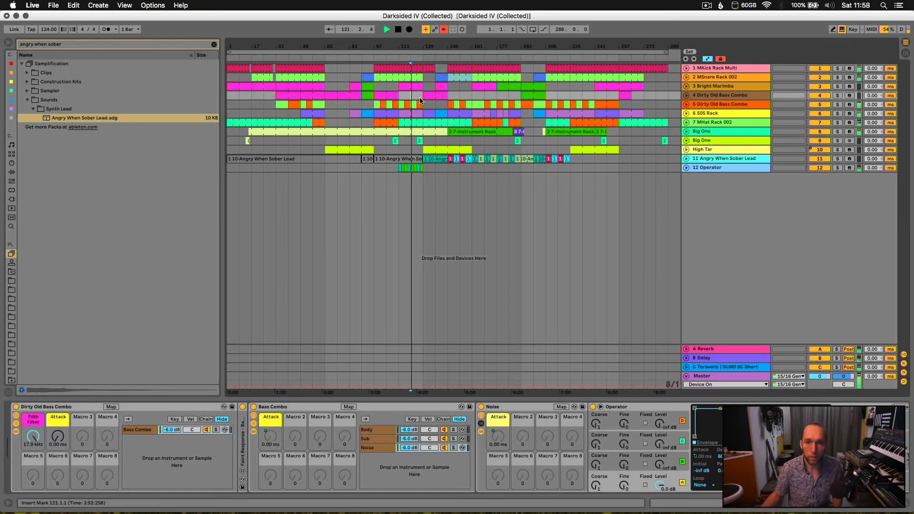
- Enlarge the arrangement around the playback position and unfold the MKick Rack Multi track during playback
drag(430, 46, 417, 57)
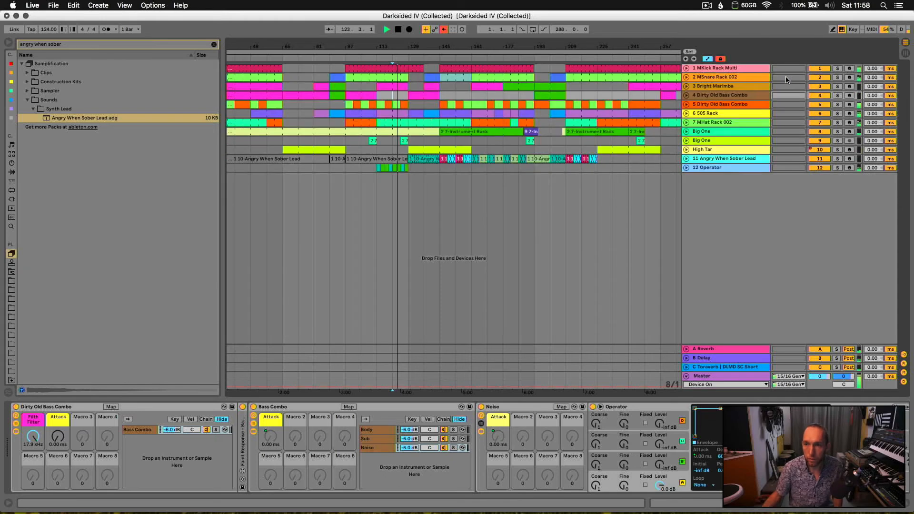
click(686, 68)
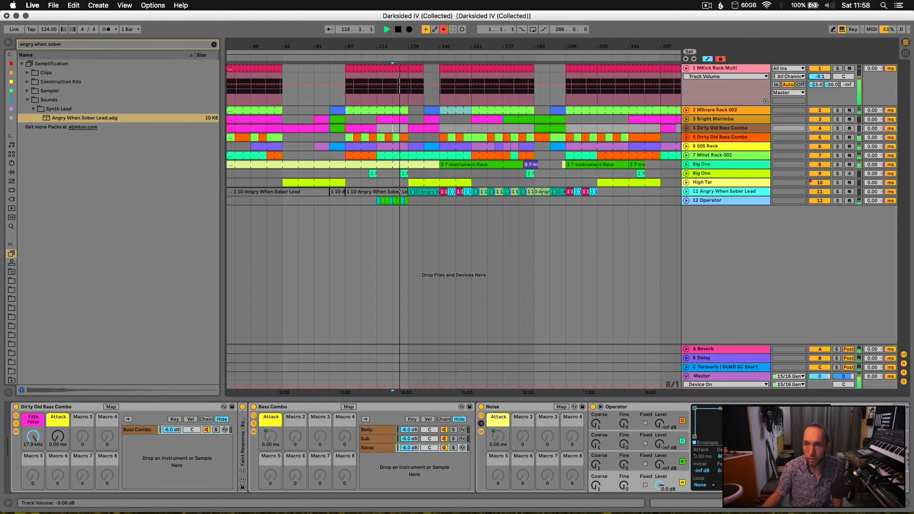
- Set the MKick Rack Multi track's volume to -6 dB while the arrangement plays
scroll(823, 77, up, 1)
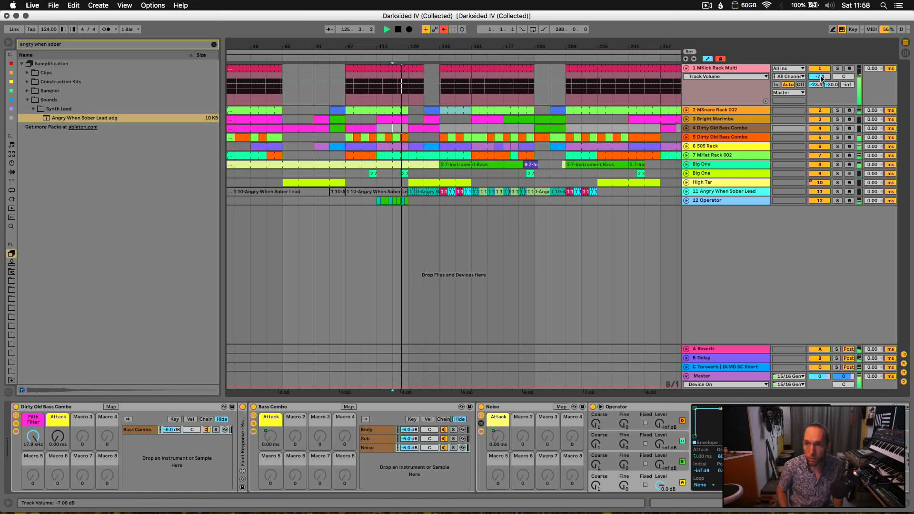
scroll(822, 79, up, 1)
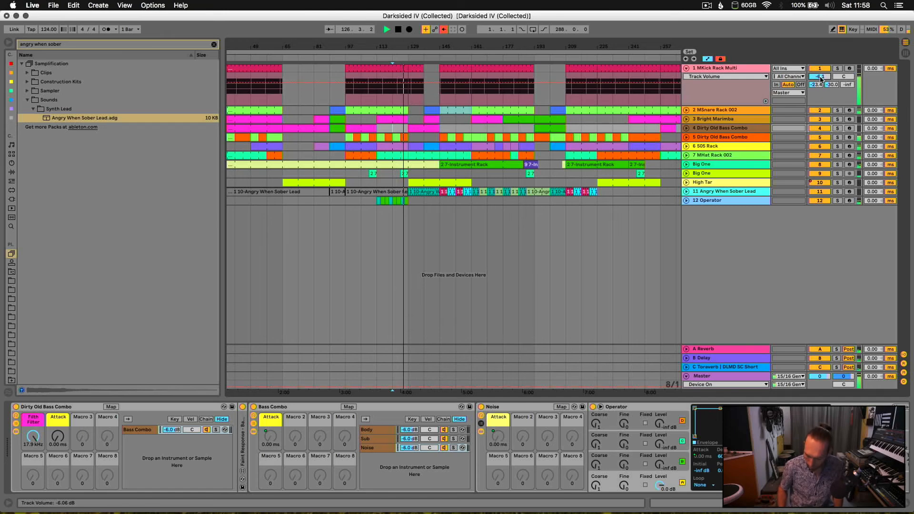
text(-6)
key(Return)
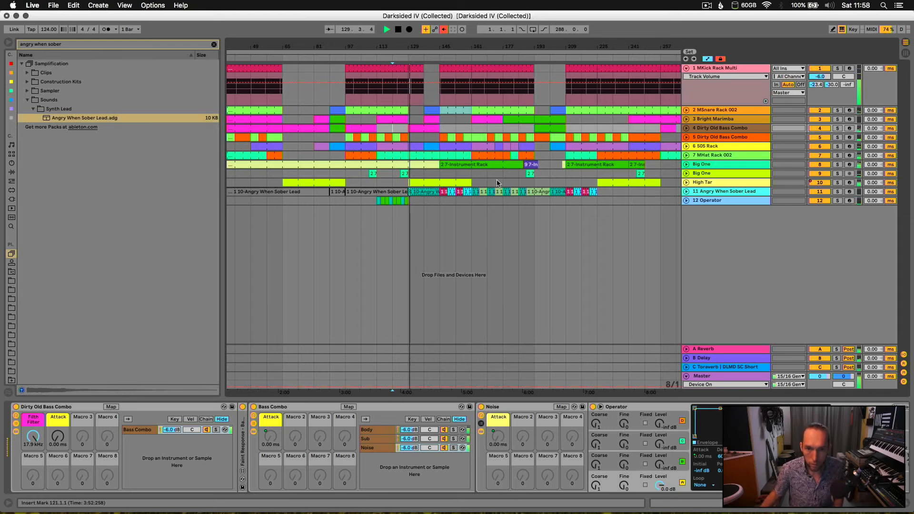
- Raise the MHat Rack 002 track's volume to -5.6 dB during playback and fold the track again
click(418, 75)
drag(432, 44, 416, 45)
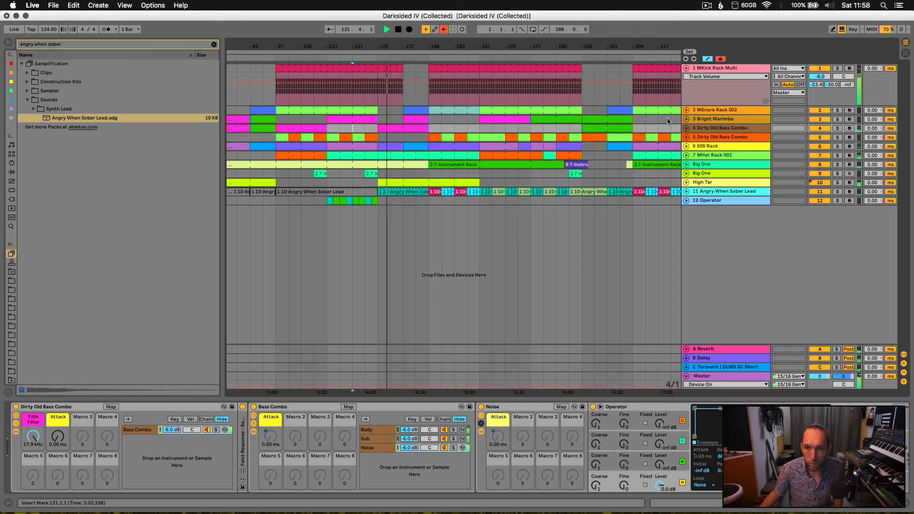
click(686, 157)
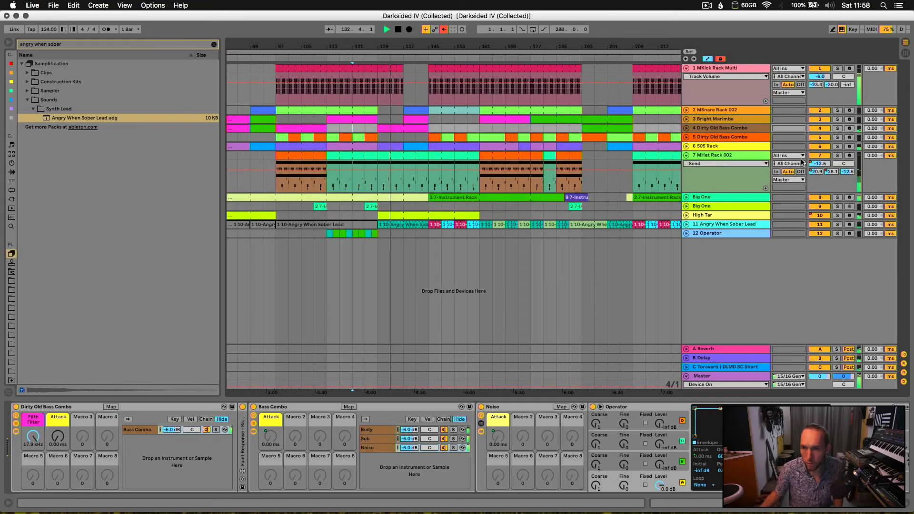
drag(820, 164, 820, 153)
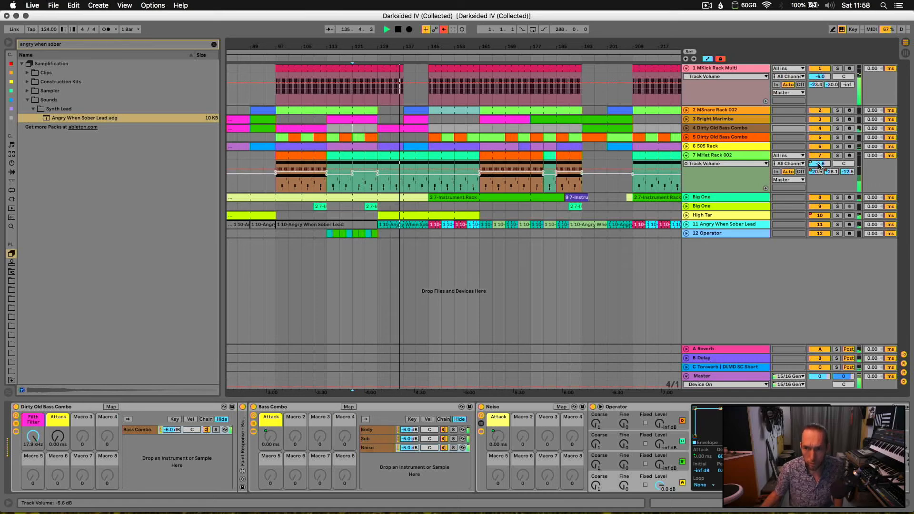
click(687, 156)
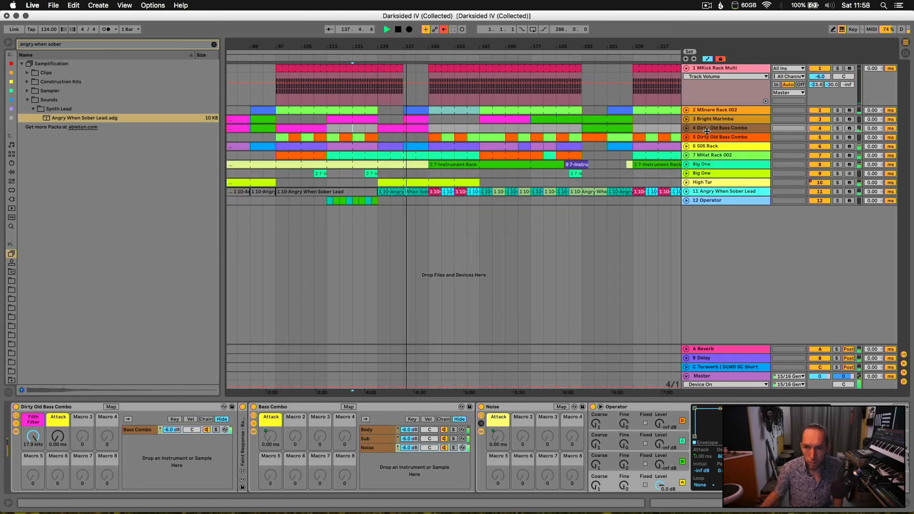
- Unfold the MSnare Rack 002 track and adjust its volume to -10.3 dB, and unfold the Angry When Sober Lead track
click(687, 110)
drag(819, 119, 824, 121)
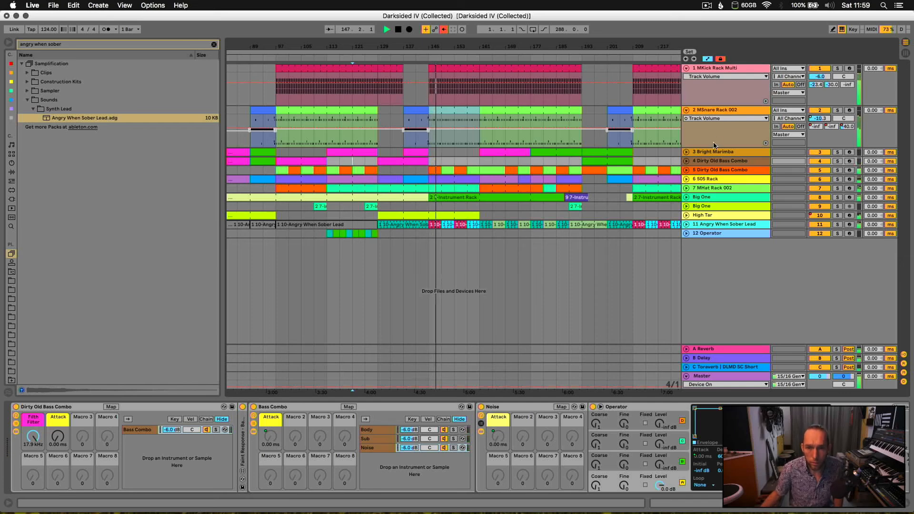
drag(434, 47, 453, 76)
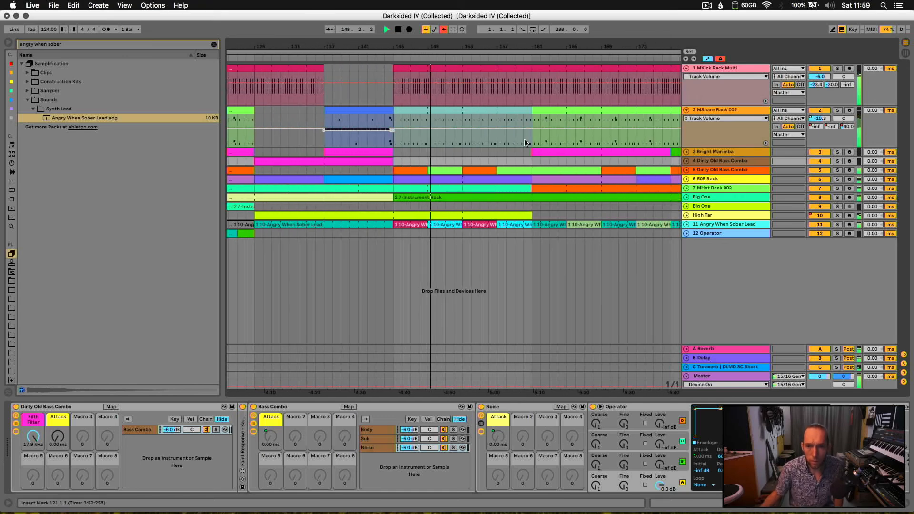
click(686, 225)
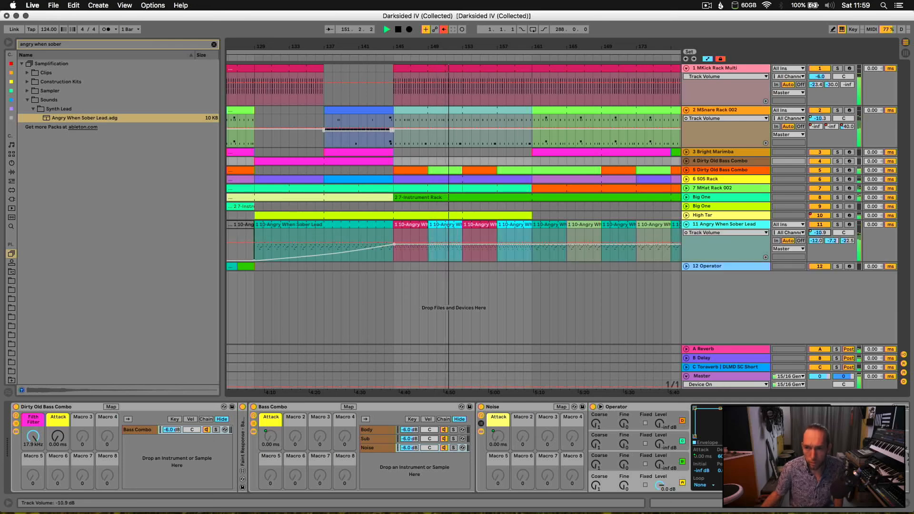